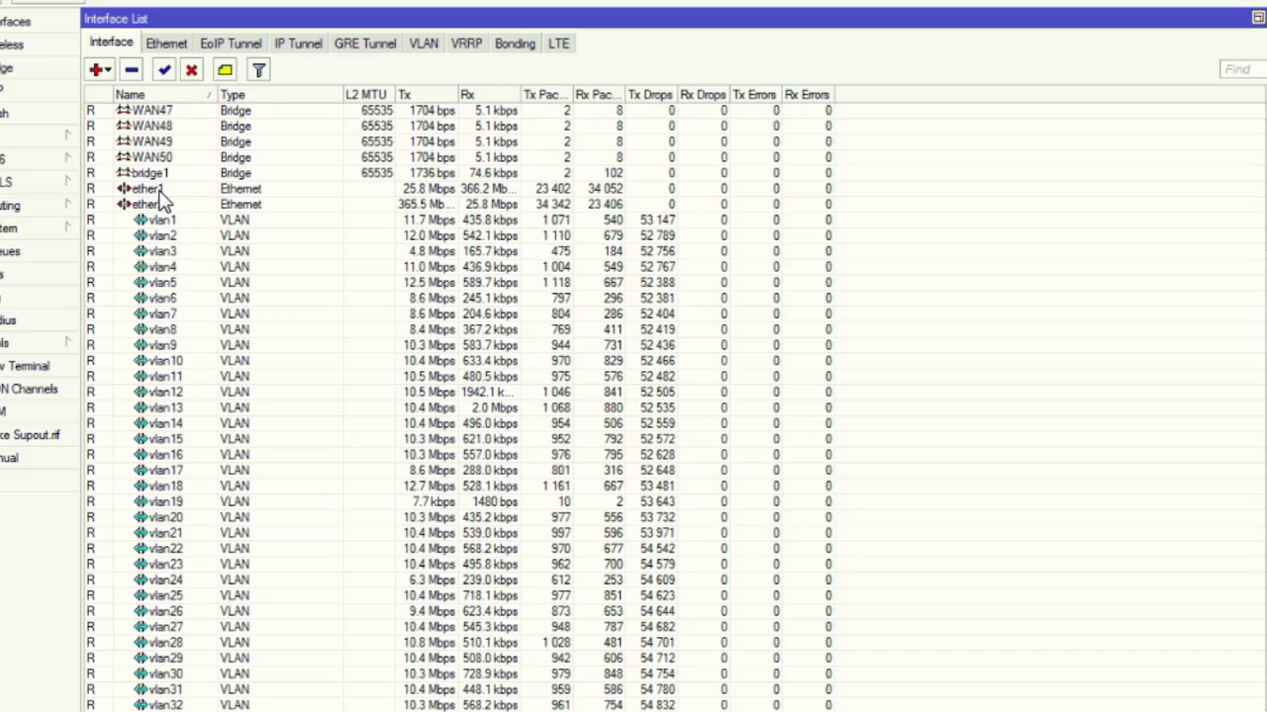
Show ether1's live Traffic tab: about 35.7 Mbps transmit, 358.2 Mbps receive, no drops or errors.
double_click(159, 190)
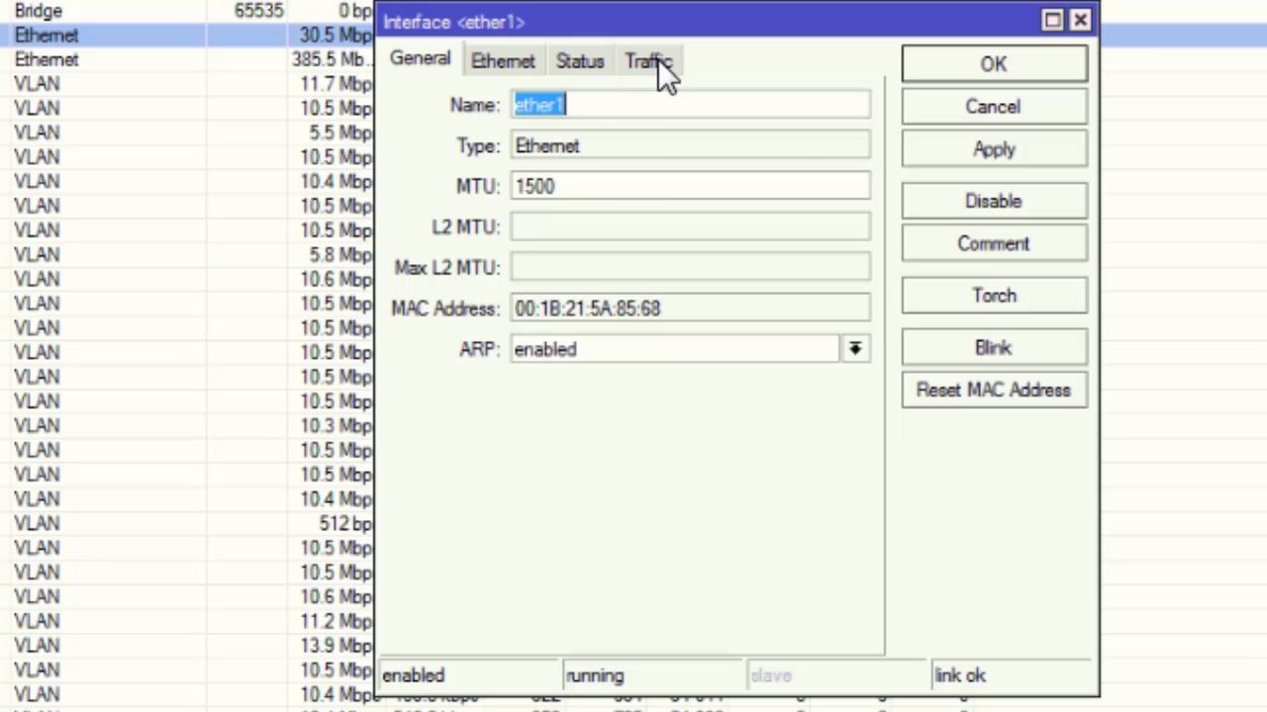
left_click(632, 207)
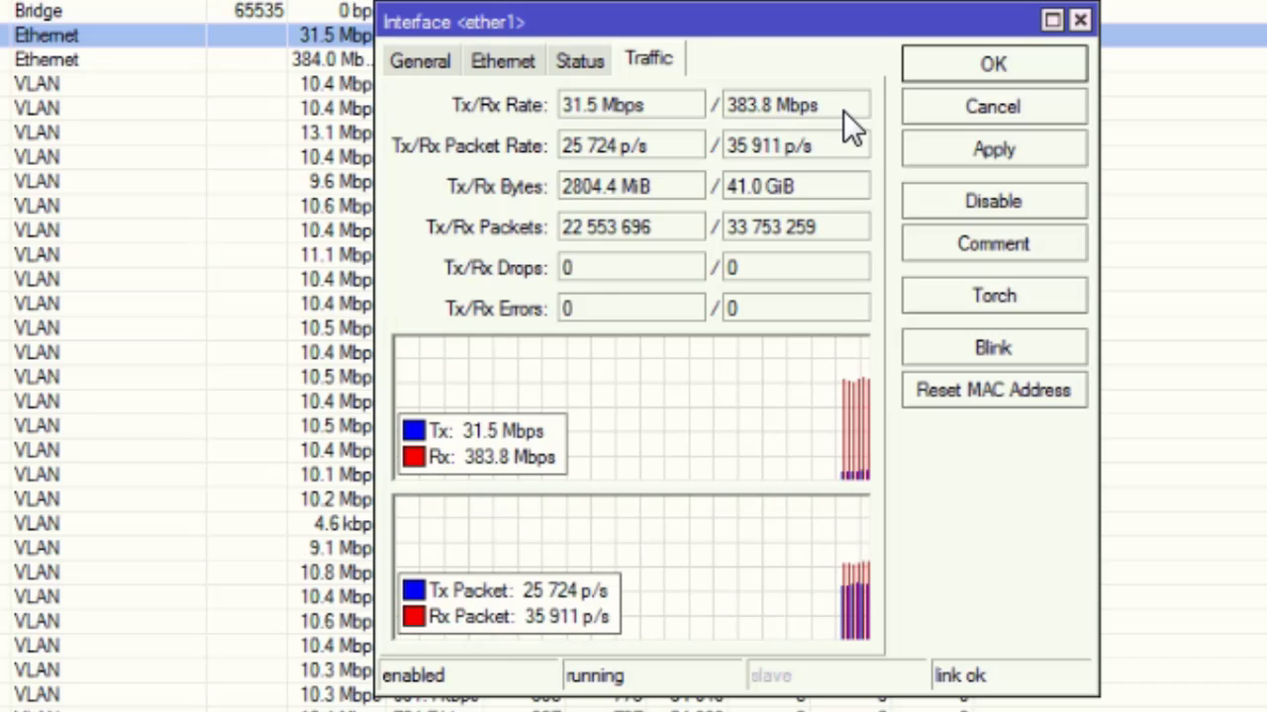
left_click_drag(820, 105, 721, 123)
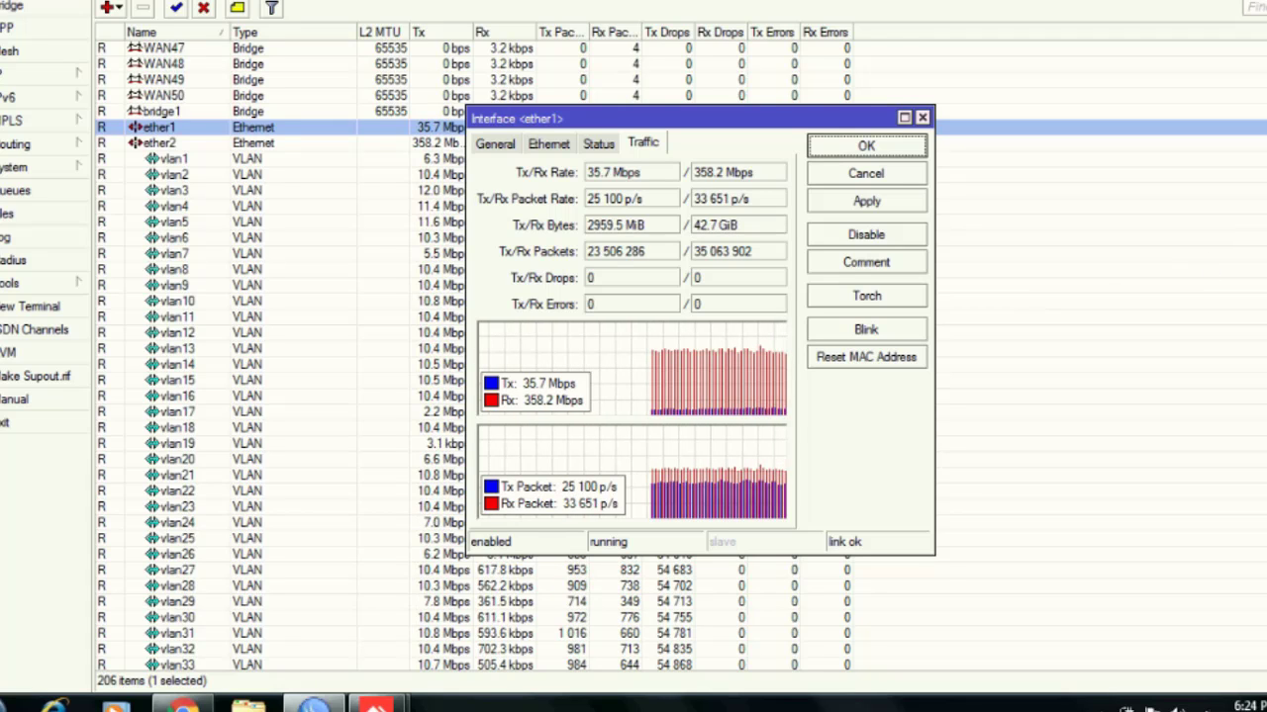
Close ether1's properties and scroll the interface list through VLANs and PPPoE clients, back to ether5.
key("Escape")
scroll(633, 357, "down", 5)
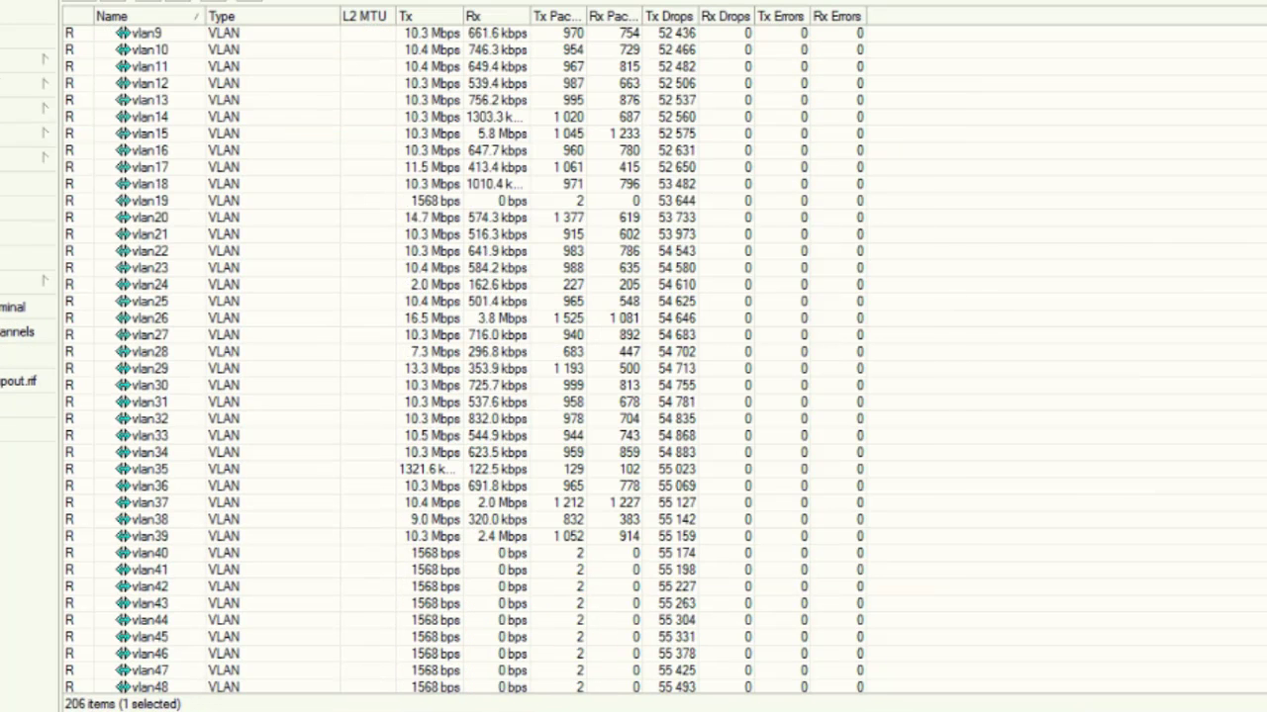
scroll(465, 356, "down", 20)
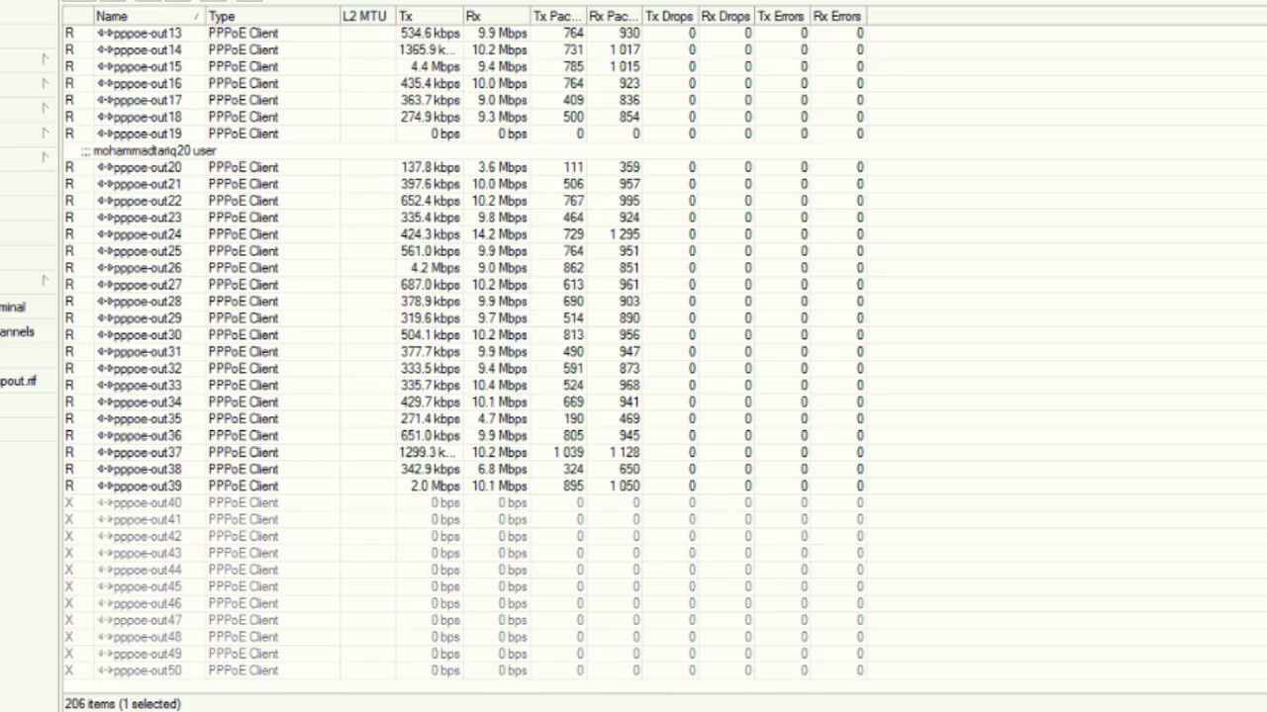
scroll(466, 356, "up", 7)
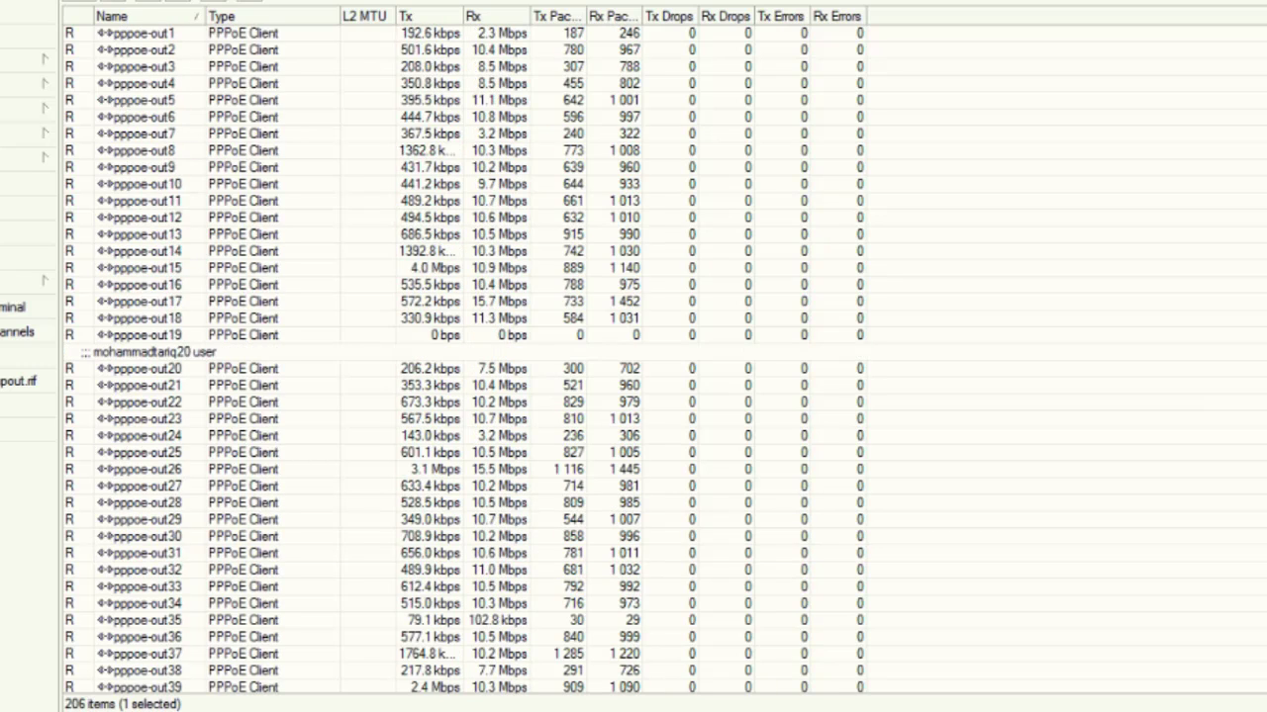
scroll(423, 535, "up", 6)
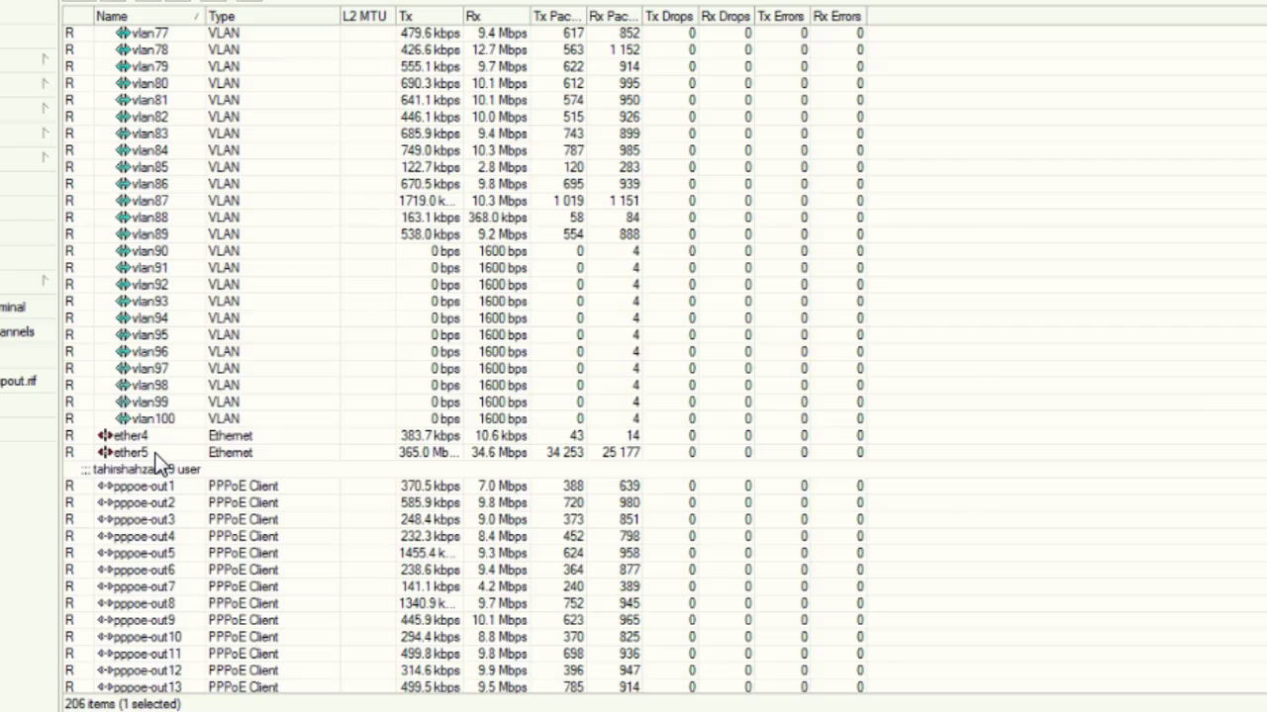
Open ether5's Traffic tab and arrange its dialog side by side with ether1's traffic dialog.
double_click(154, 453)
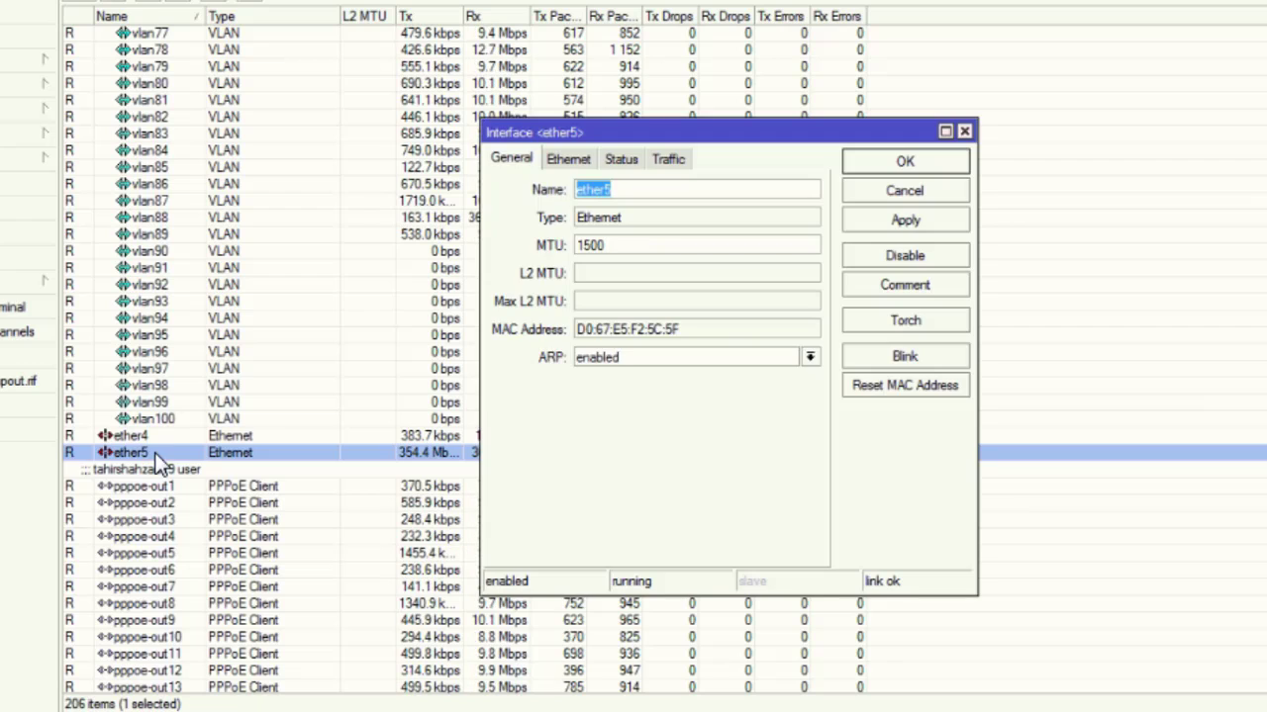
left_click(677, 160)
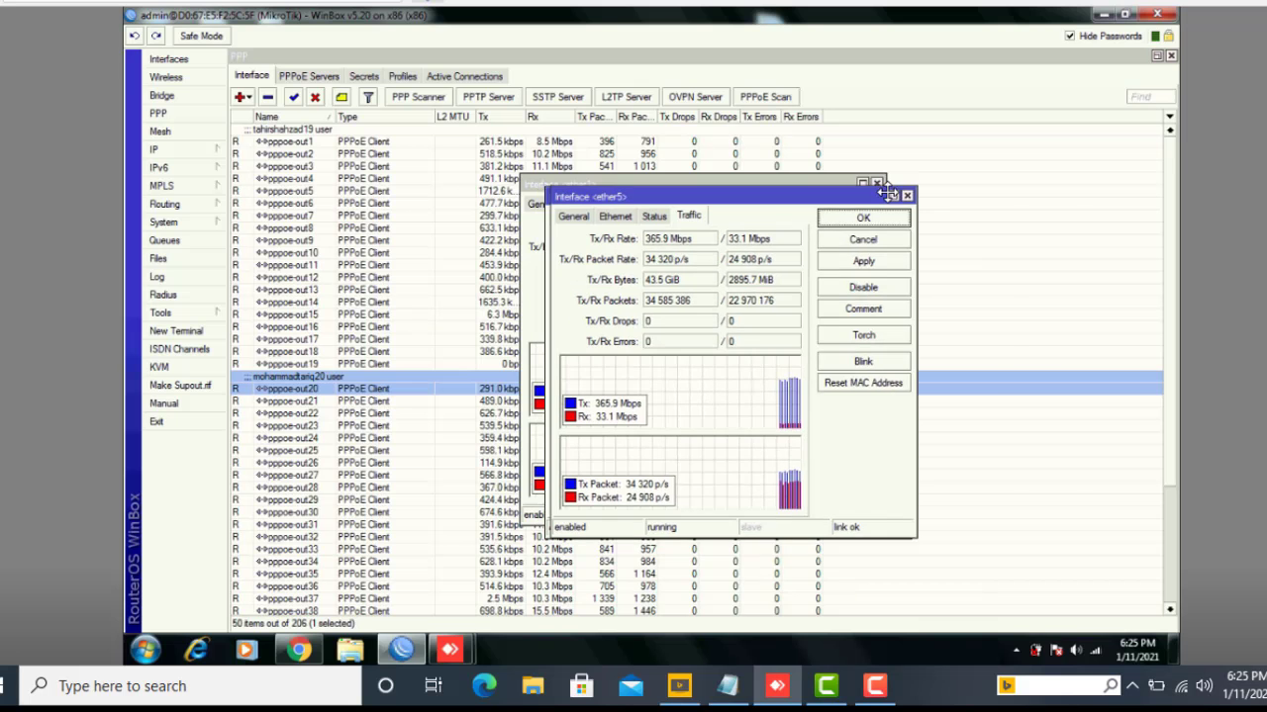
left_click_drag(765, 134, 1018, 109)
left_click_drag(936, 186, 954, 186)
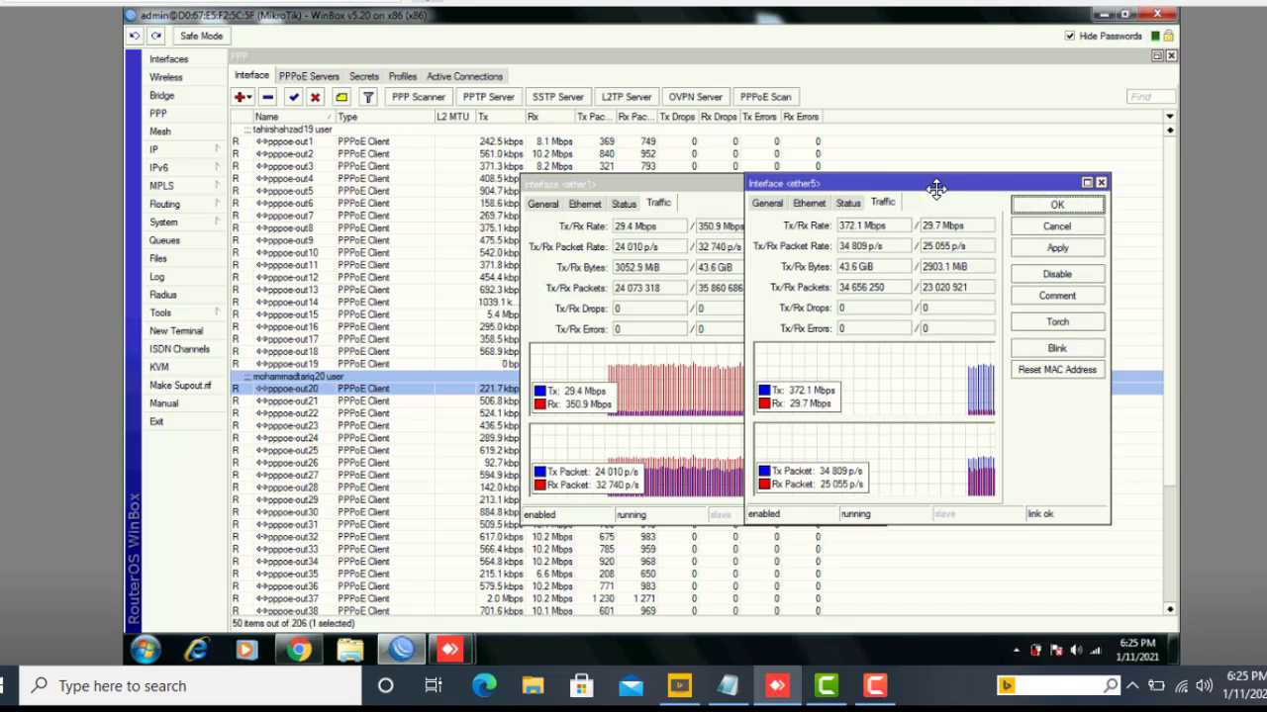
left_click_drag(673, 184, 601, 174)
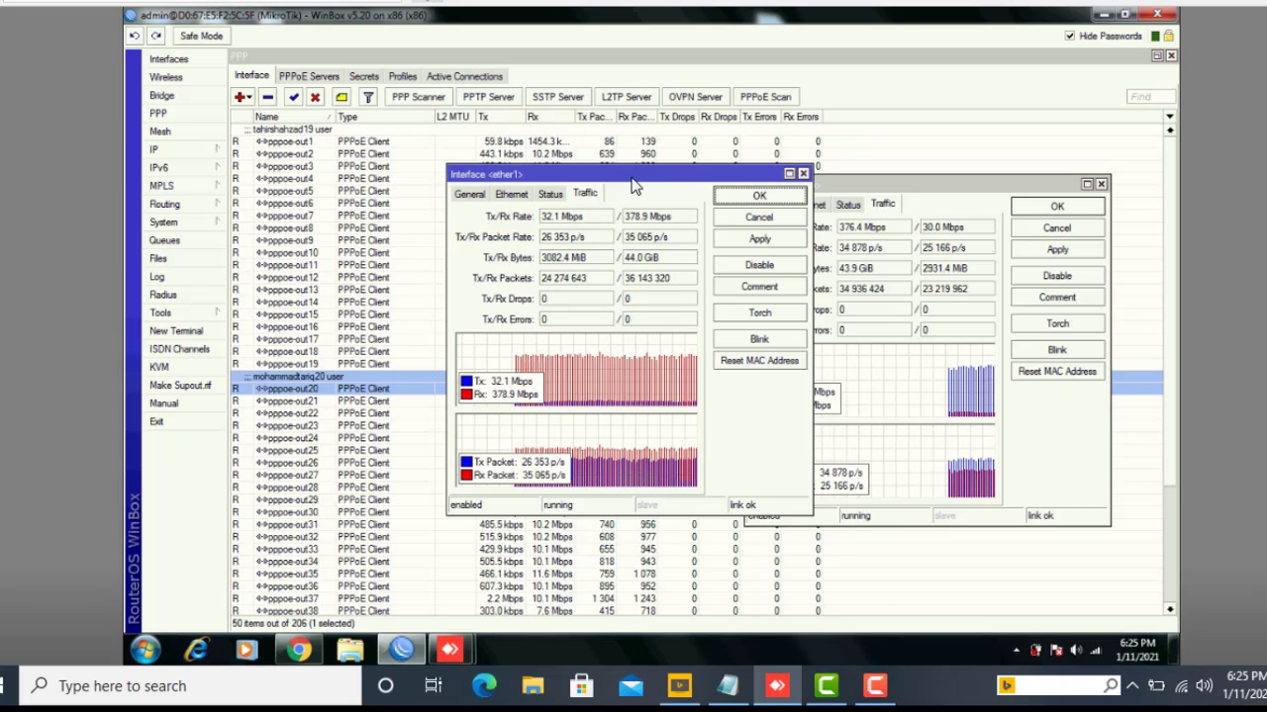
left_click_drag(635, 179, 542, 179)
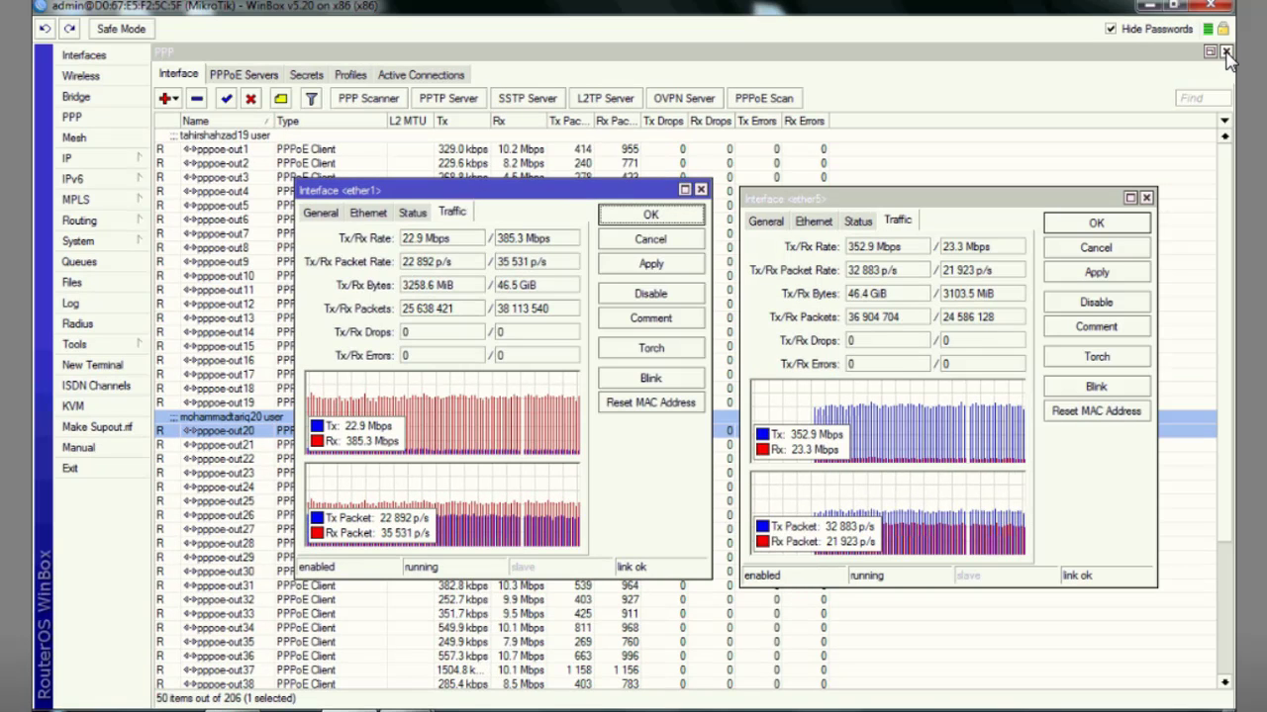
Close the PPP window, open and cancel IP > DNS, then bring up the 206-item Interface List.
left_click(1225, 50)
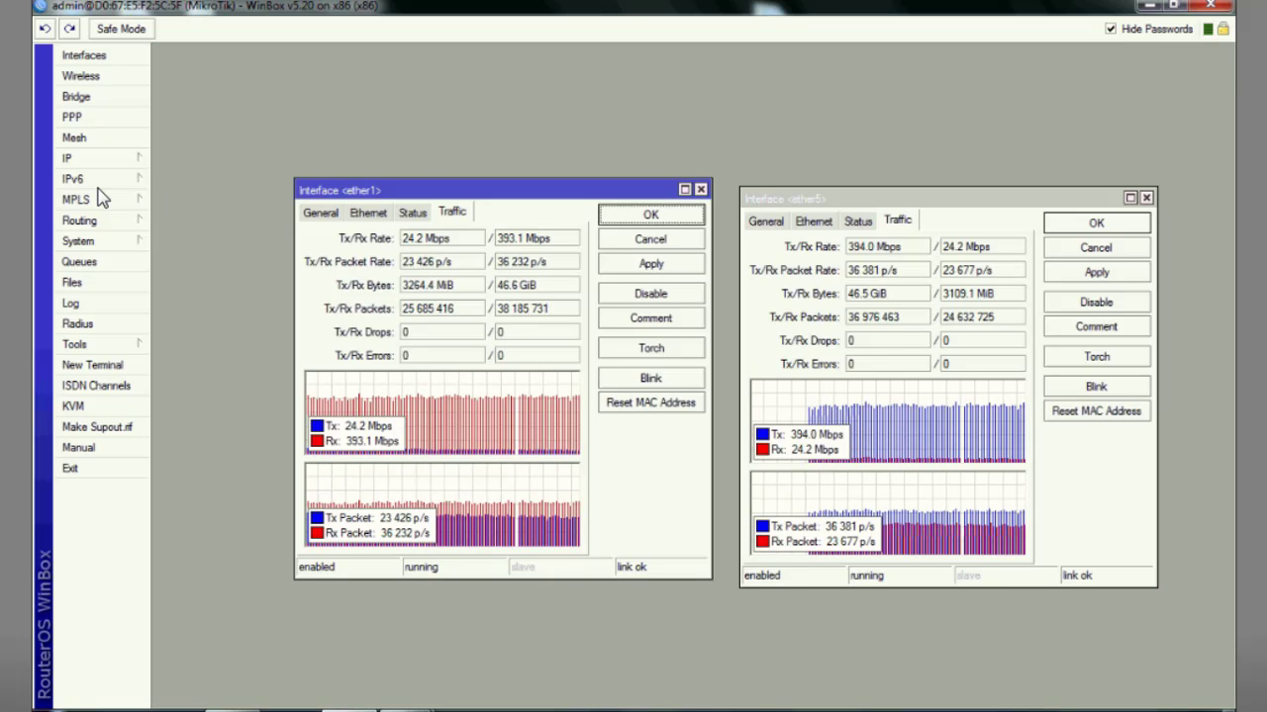
left_click(87, 162)
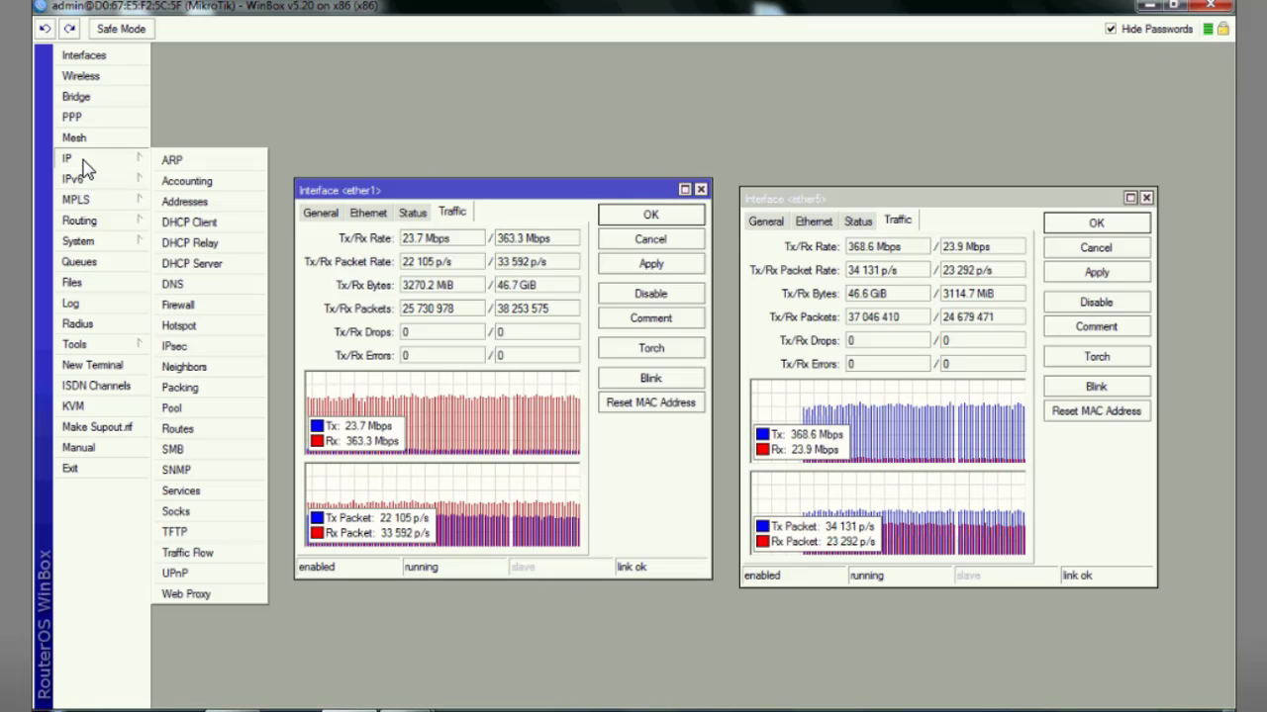
left_click(174, 285)
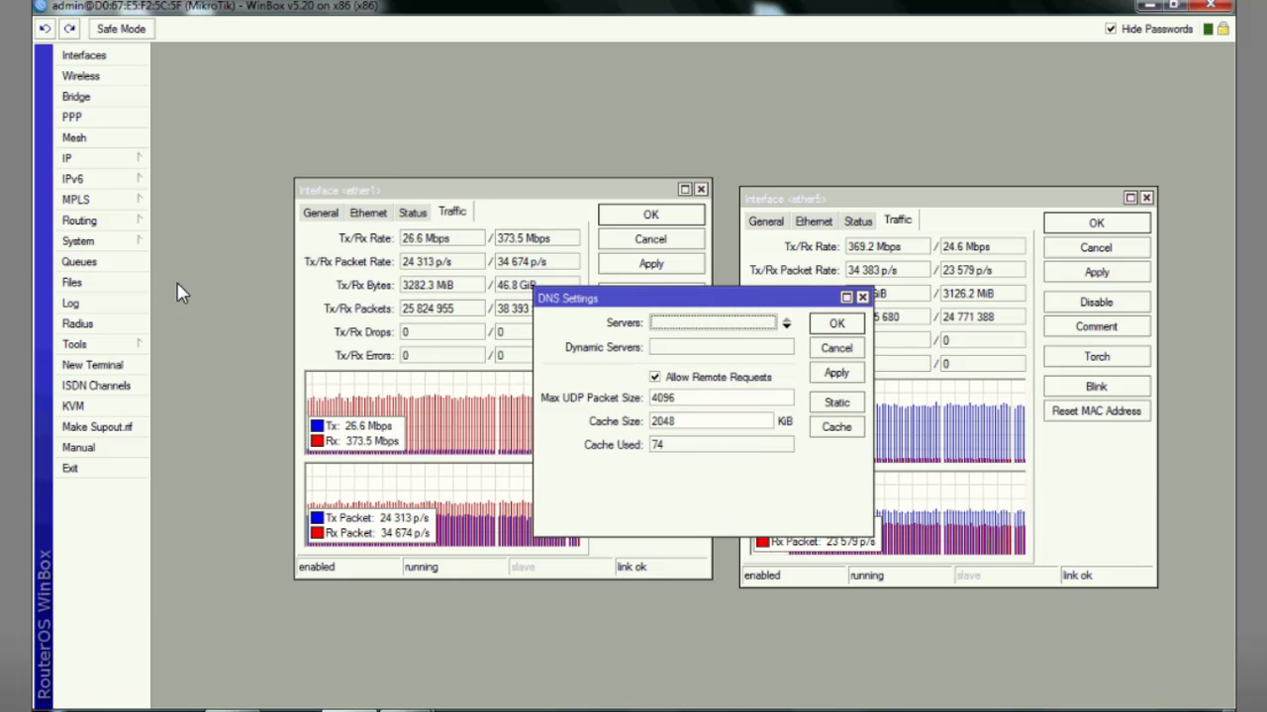
left_click(836, 348)
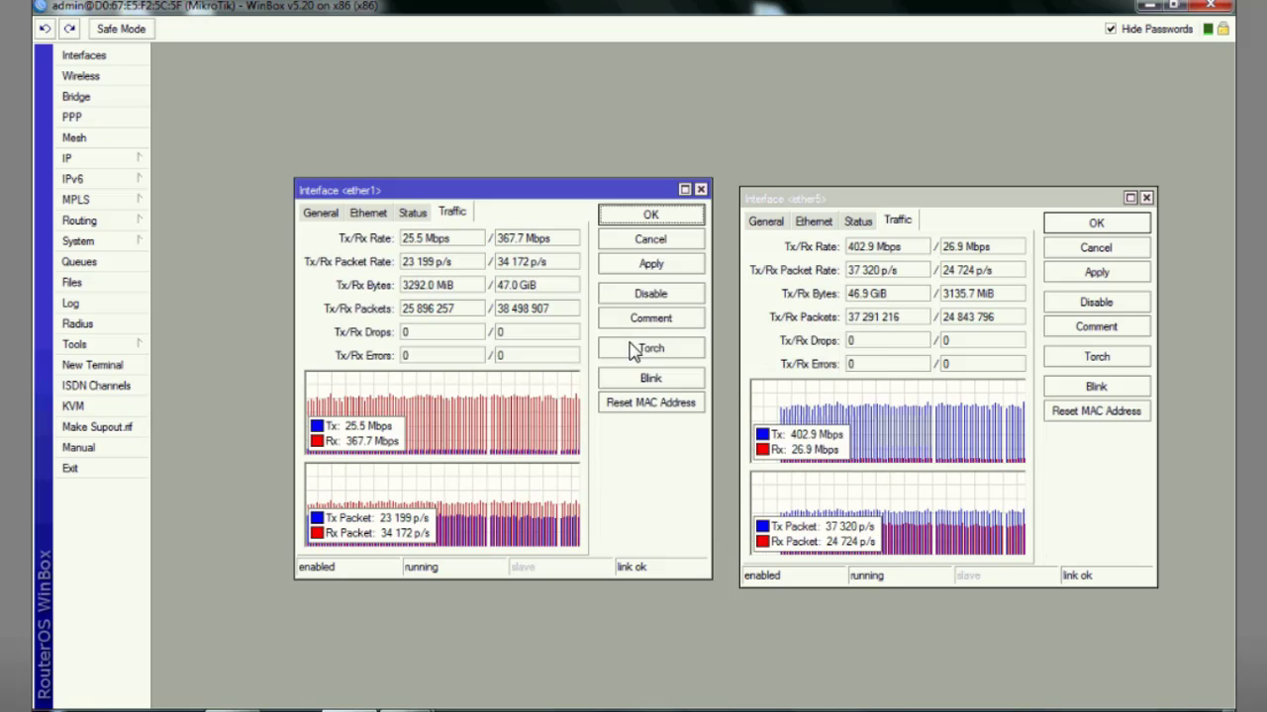
left_click(68, 160)
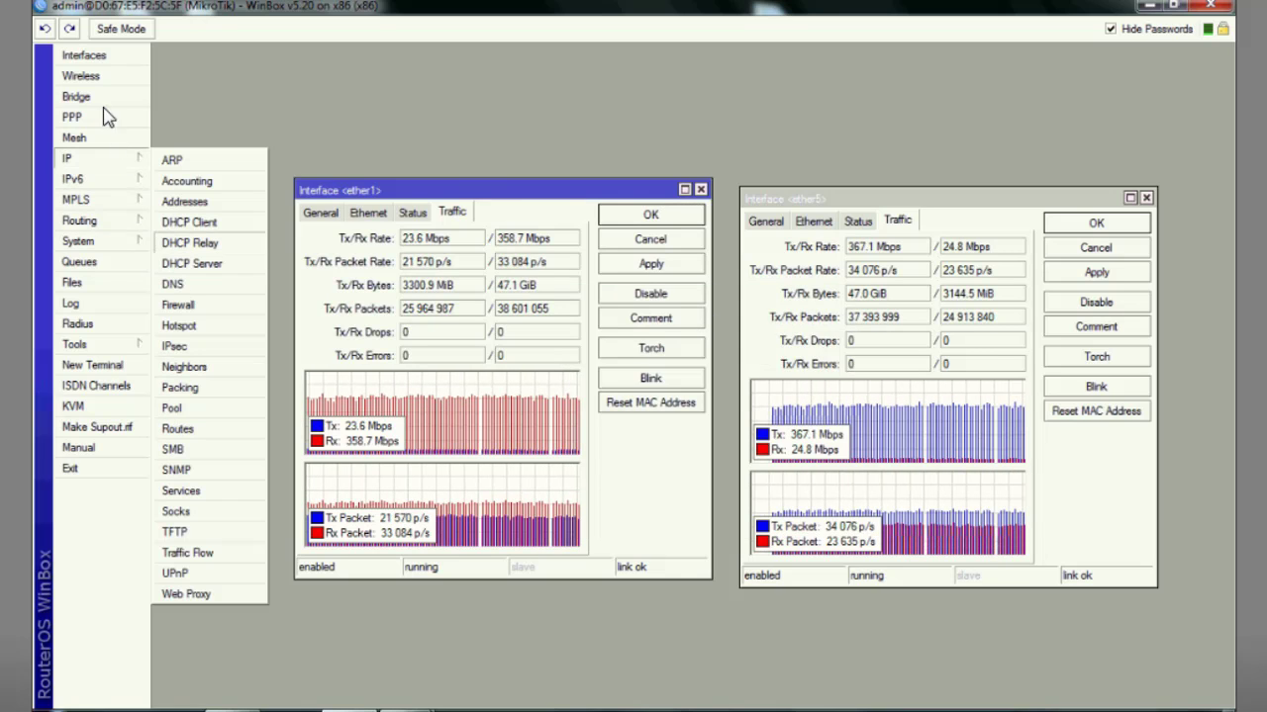
left_click(82, 55)
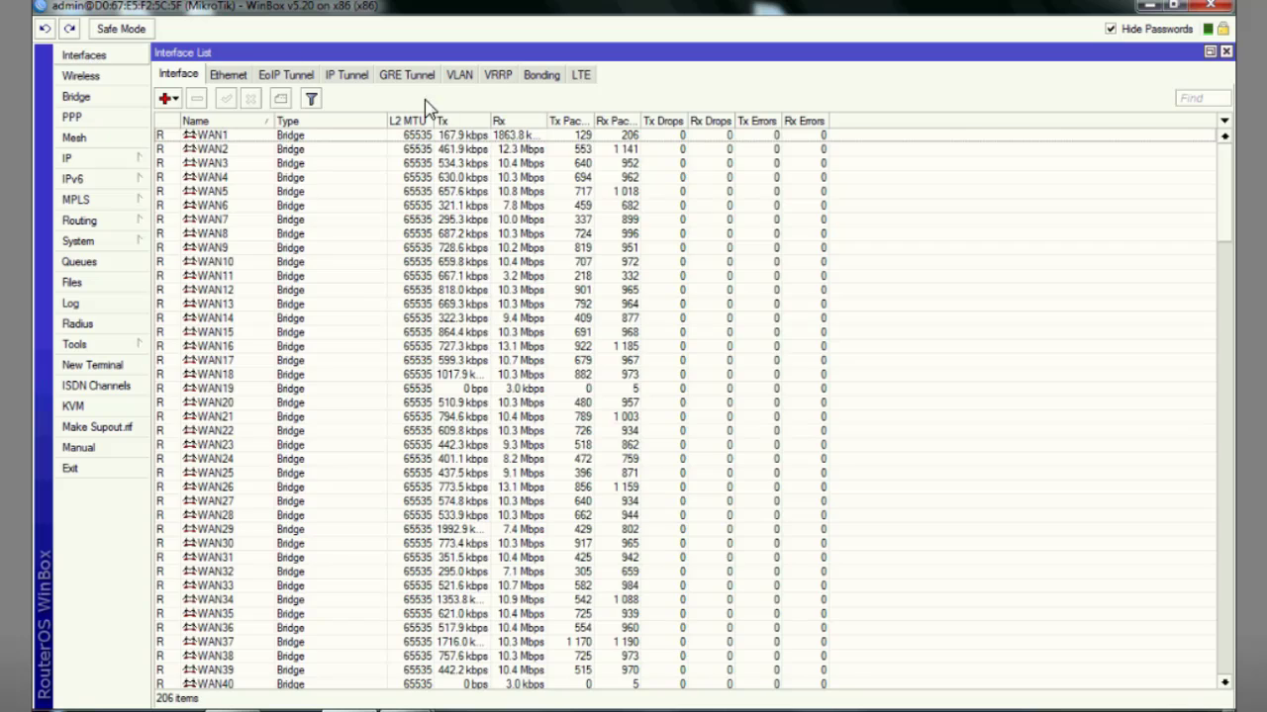
Filter the Interface List to the VLAN tab and scroll through vlan1–vlan100.
left_click(469, 77)
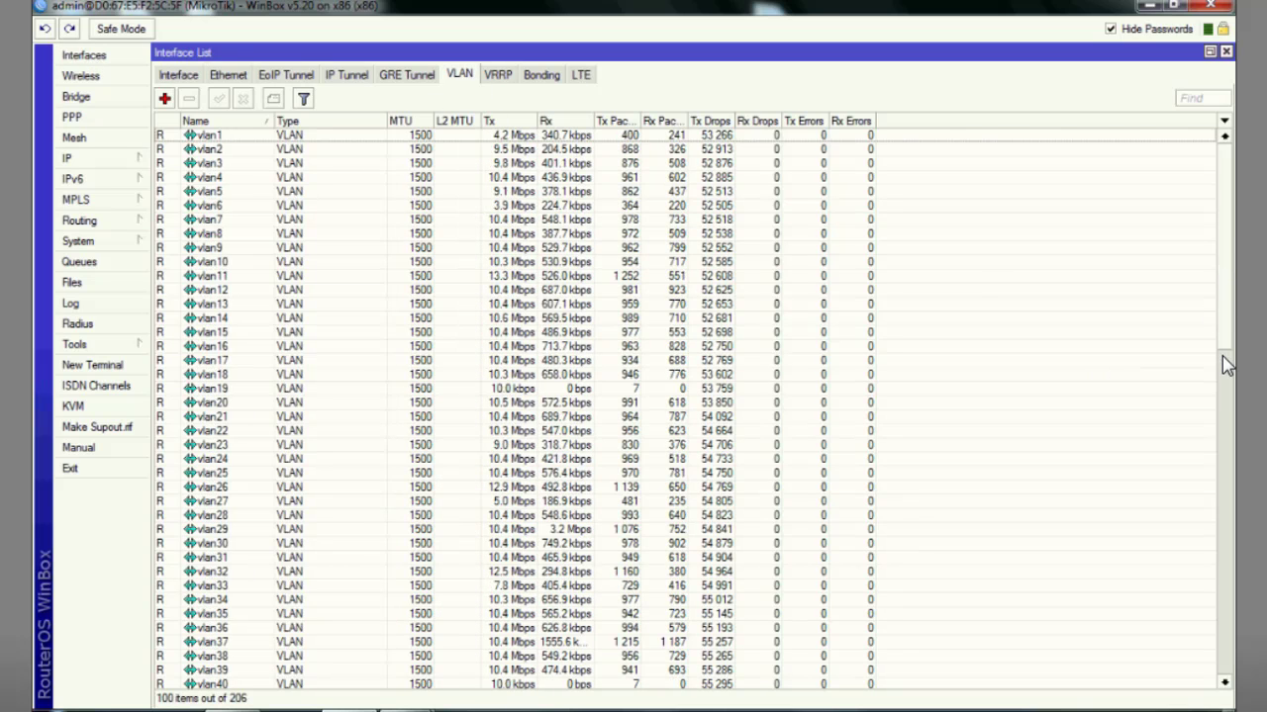
scroll(1224, 386, "down", 8)
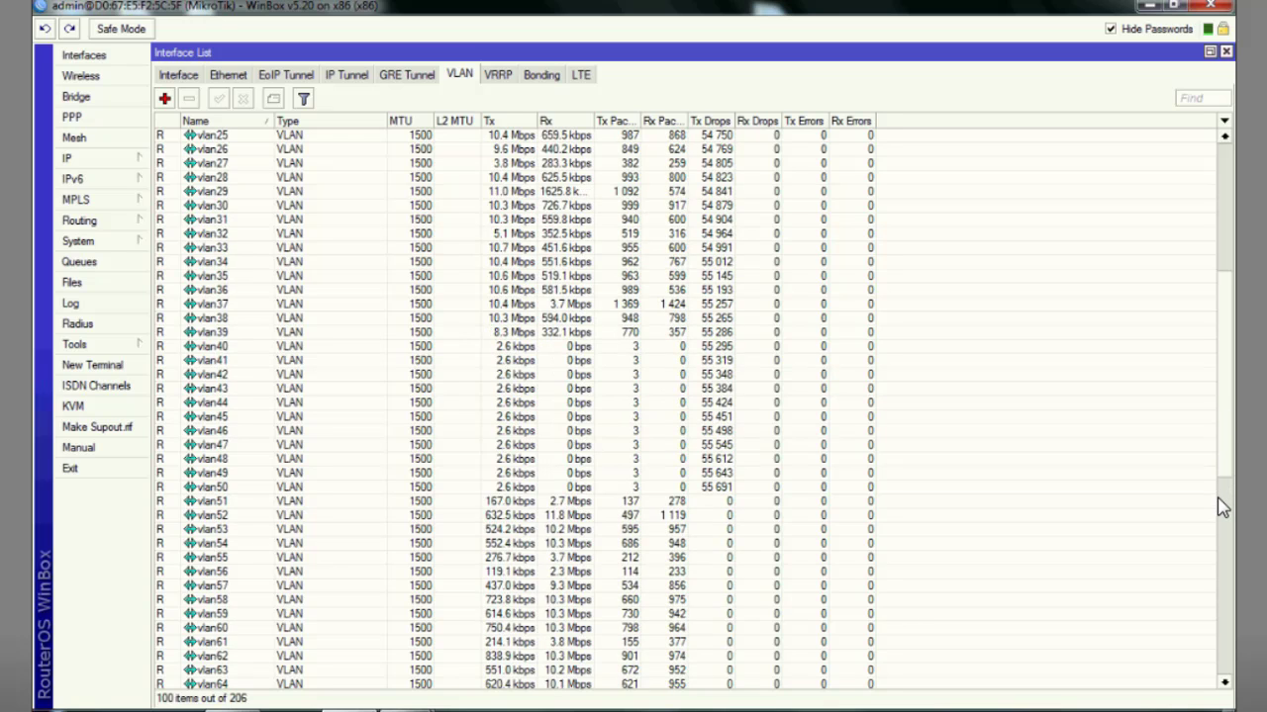
scroll(1224, 494, "down", 8)
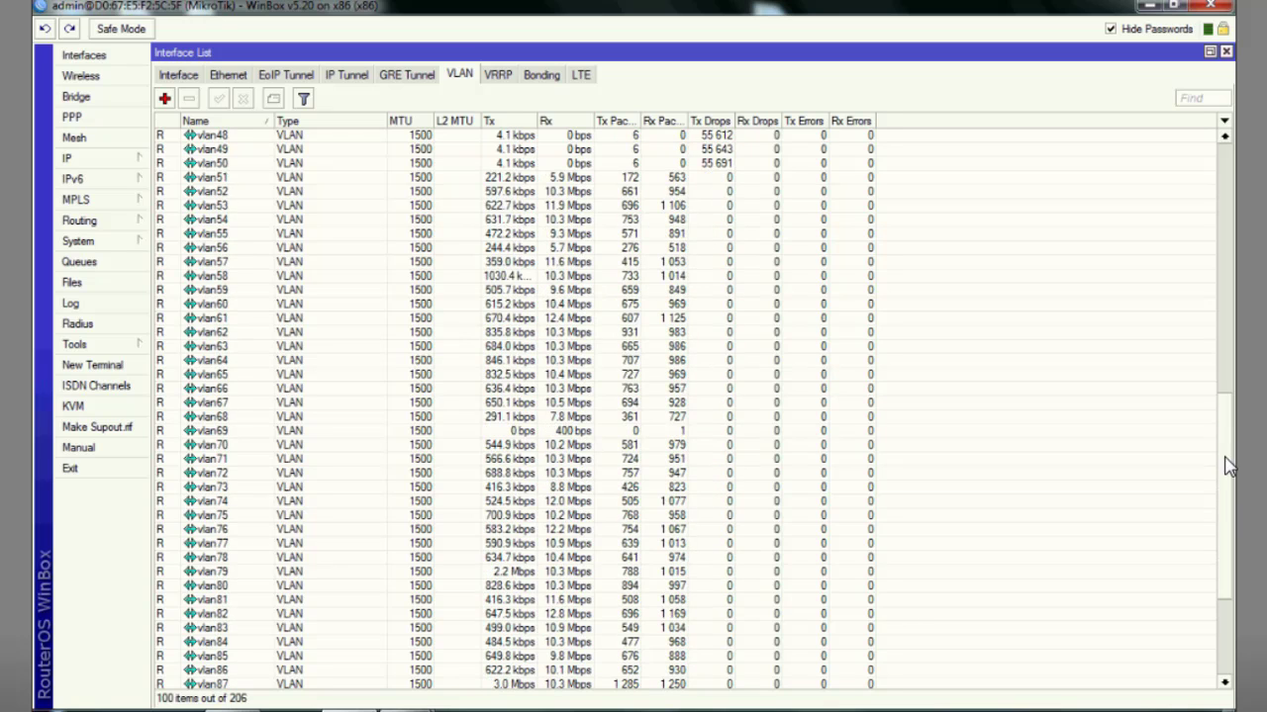
scroll(1232, 455, "down", 5)
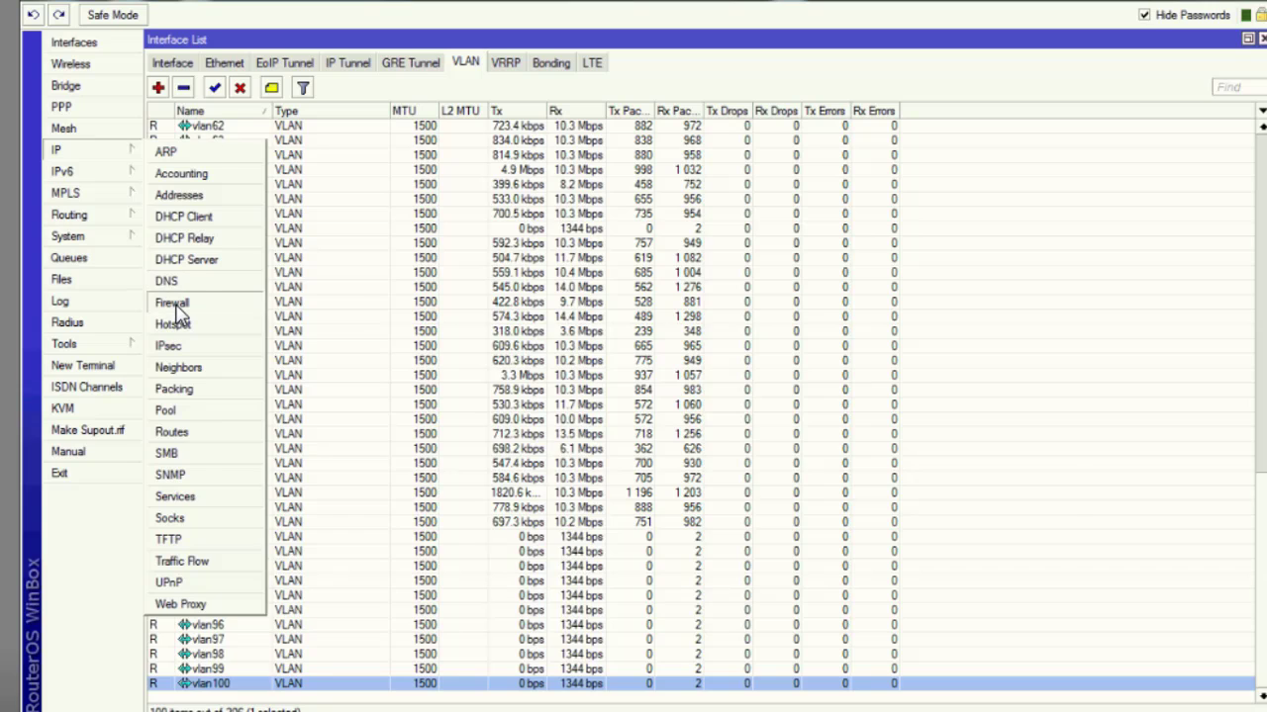
Open IP > Firewall maximised, scroll through the 227 Mangle rules' counters, then show the empty Filter Rules.
left_click(171, 300)
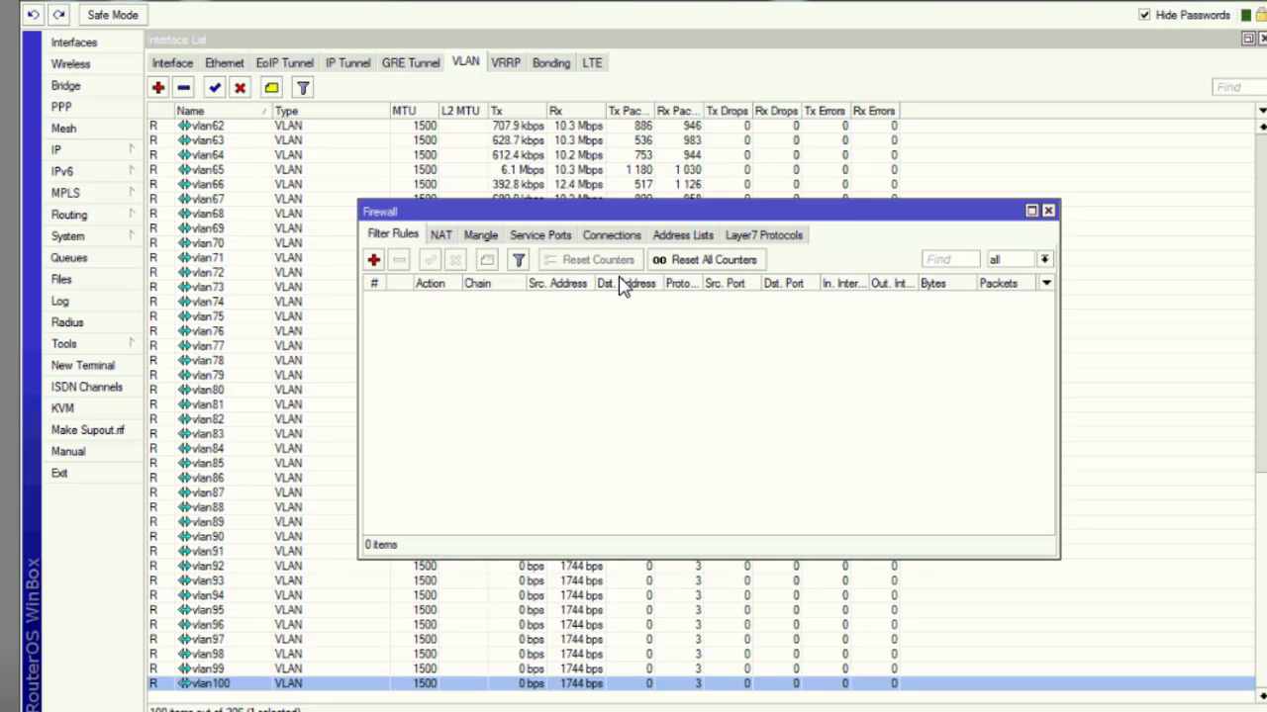
left_click(482, 239)
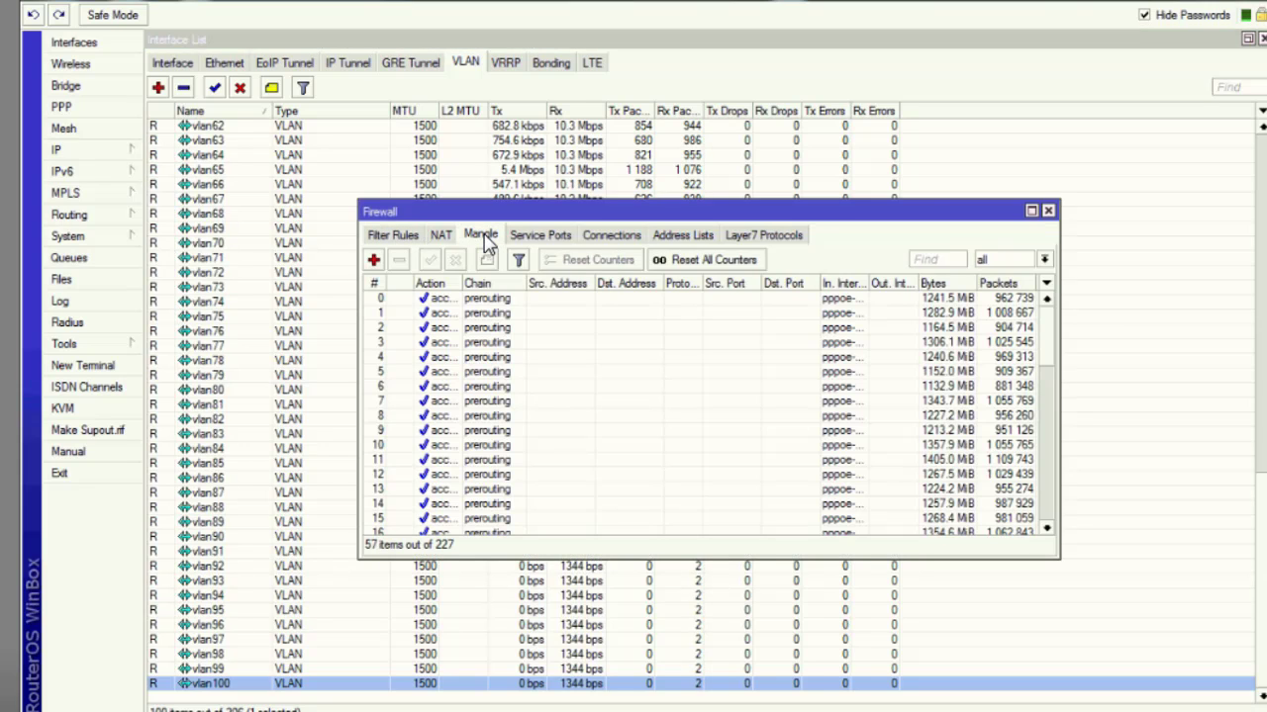
left_click(1031, 212)
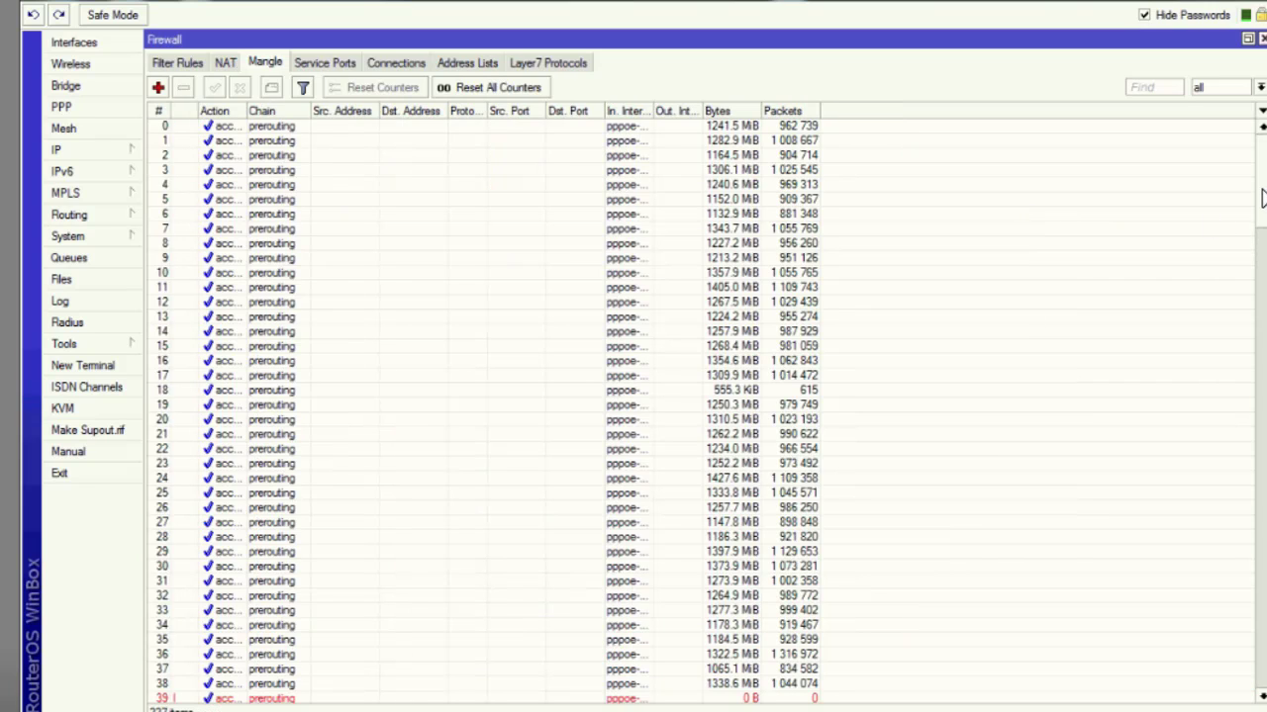
left_click_drag(1261, 230, 1260, 253)
left_click_drag(1263, 302, 1262, 695)
left_click_drag(1264, 581, 1264, 127)
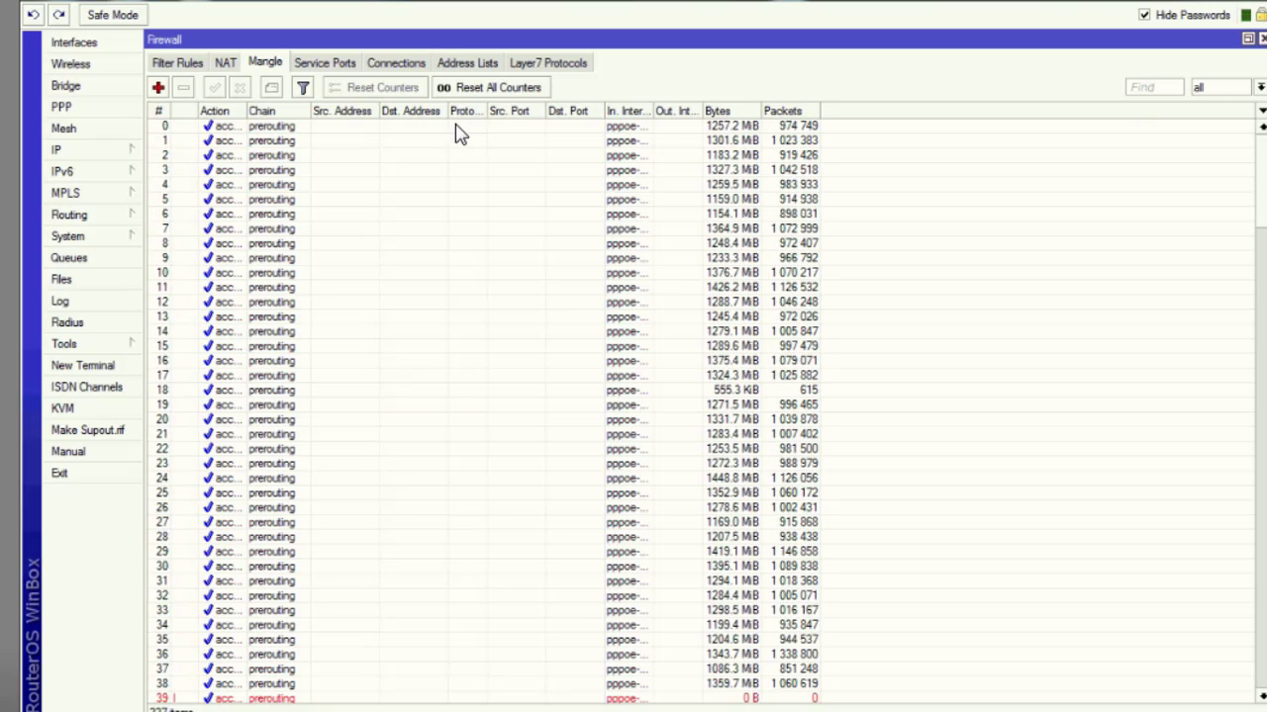
left_click(183, 68)
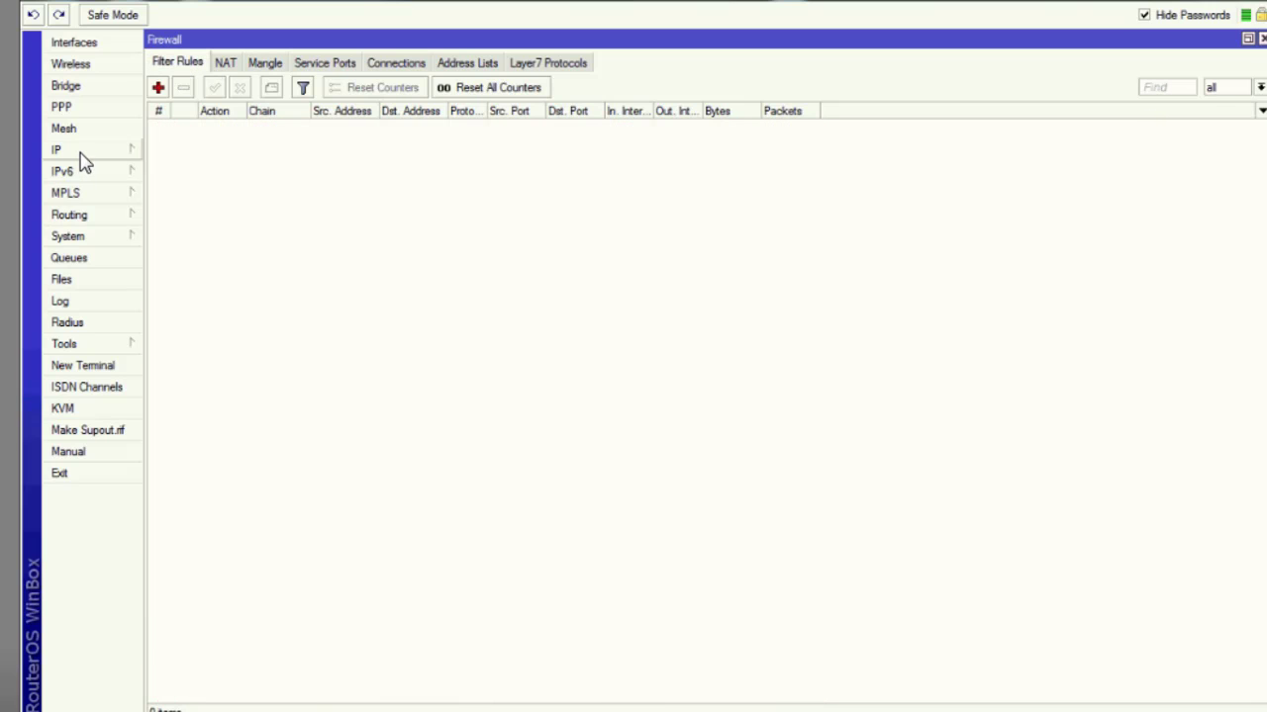
left_click(82, 156)
left_click(170, 429)
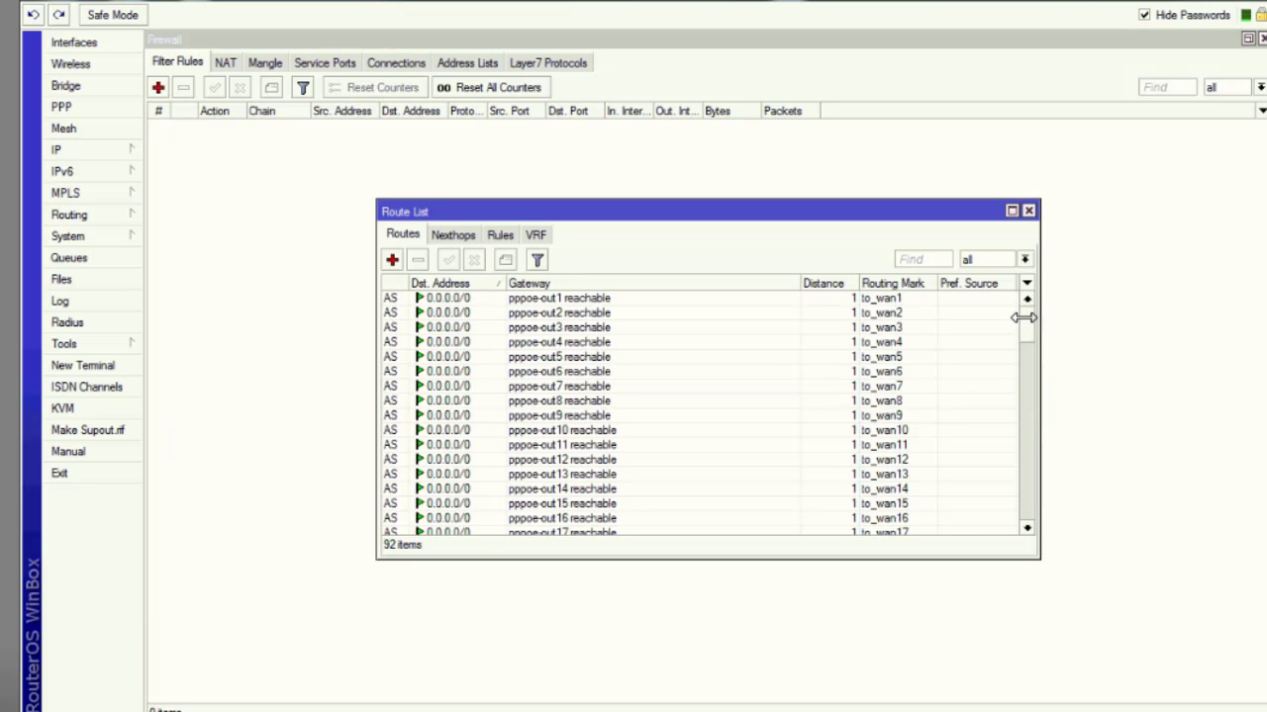
left_click(1011, 211)
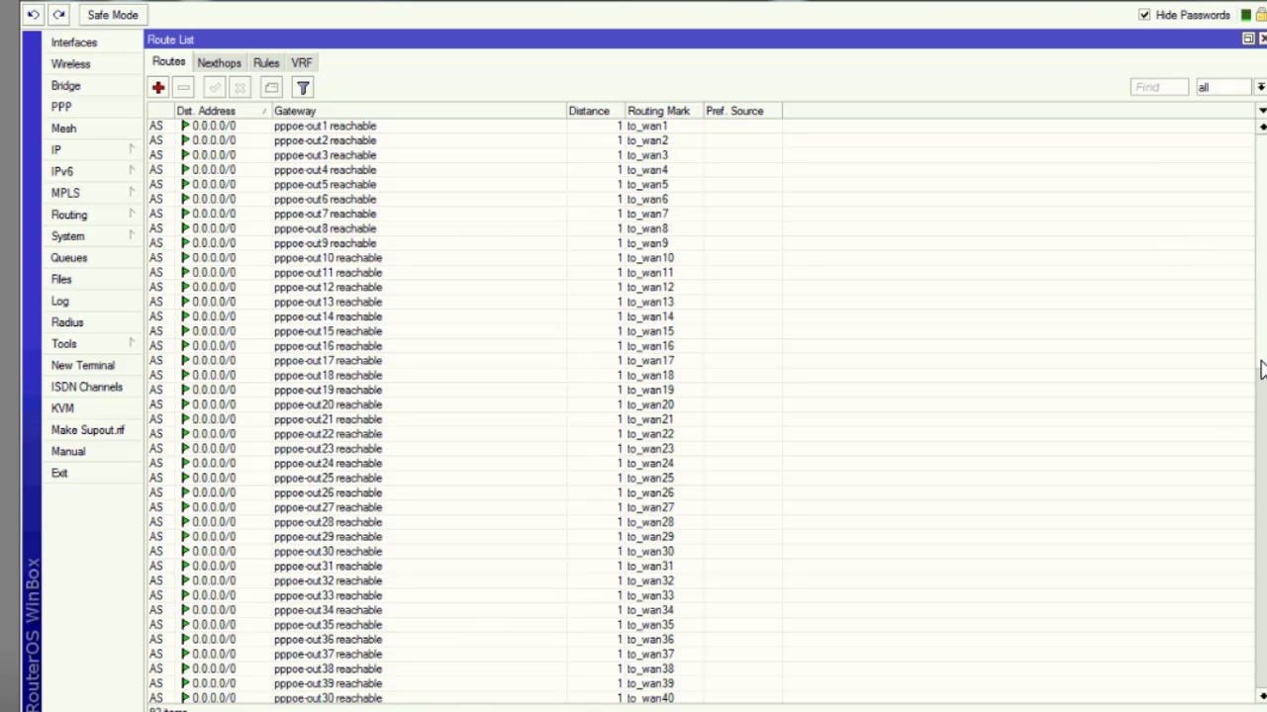
scroll(1262, 369, "down", 14)
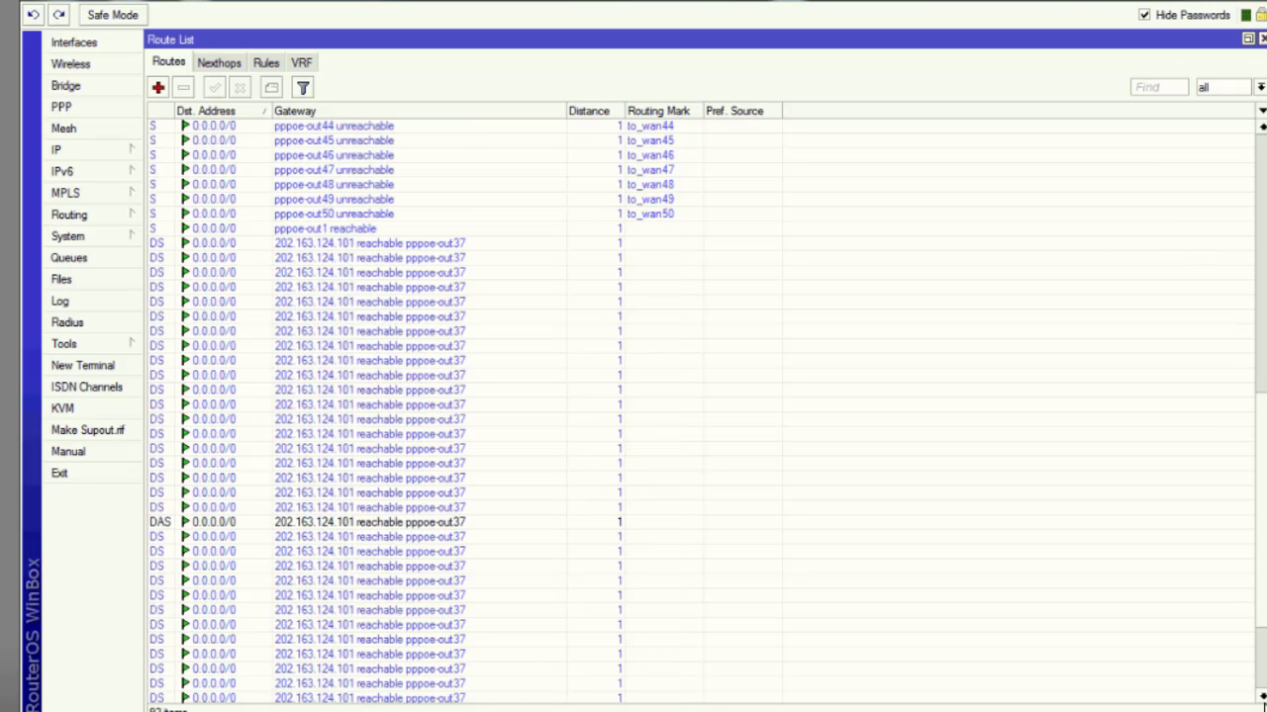
scroll(702, 411, "down", 3)
scroll(693, 396, "up", 10)
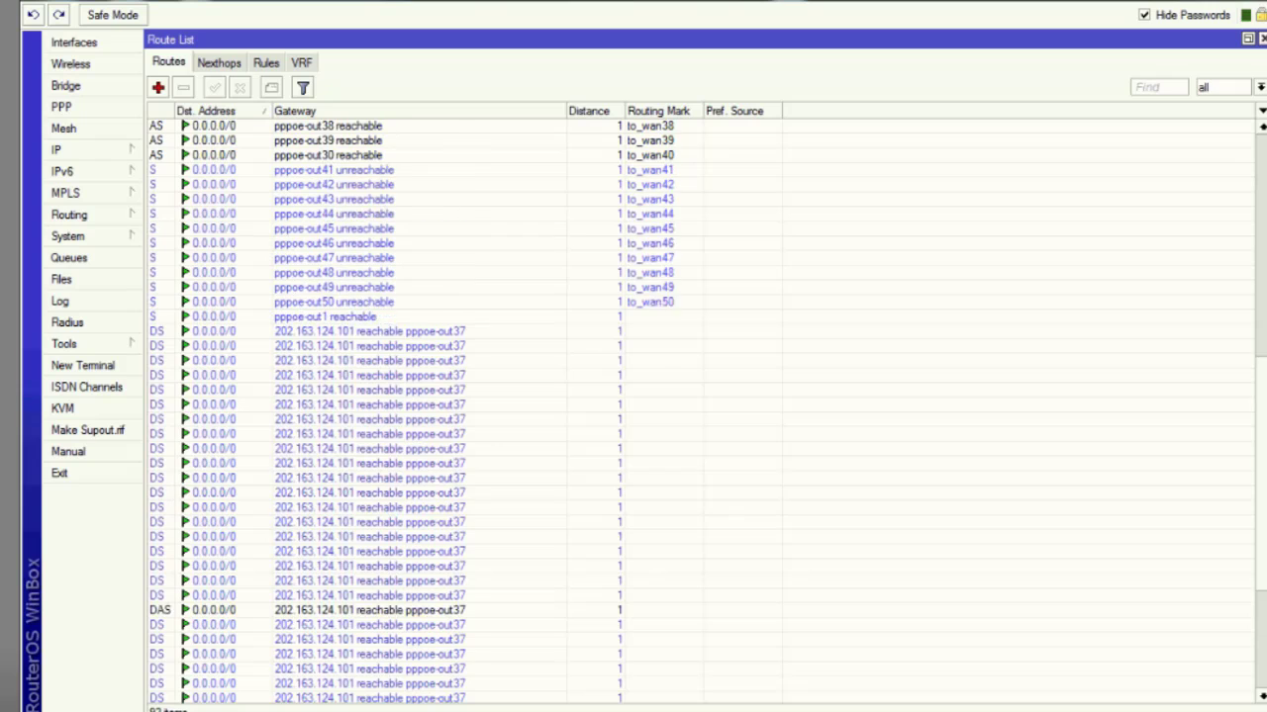
scroll(693, 396, "up", 1)
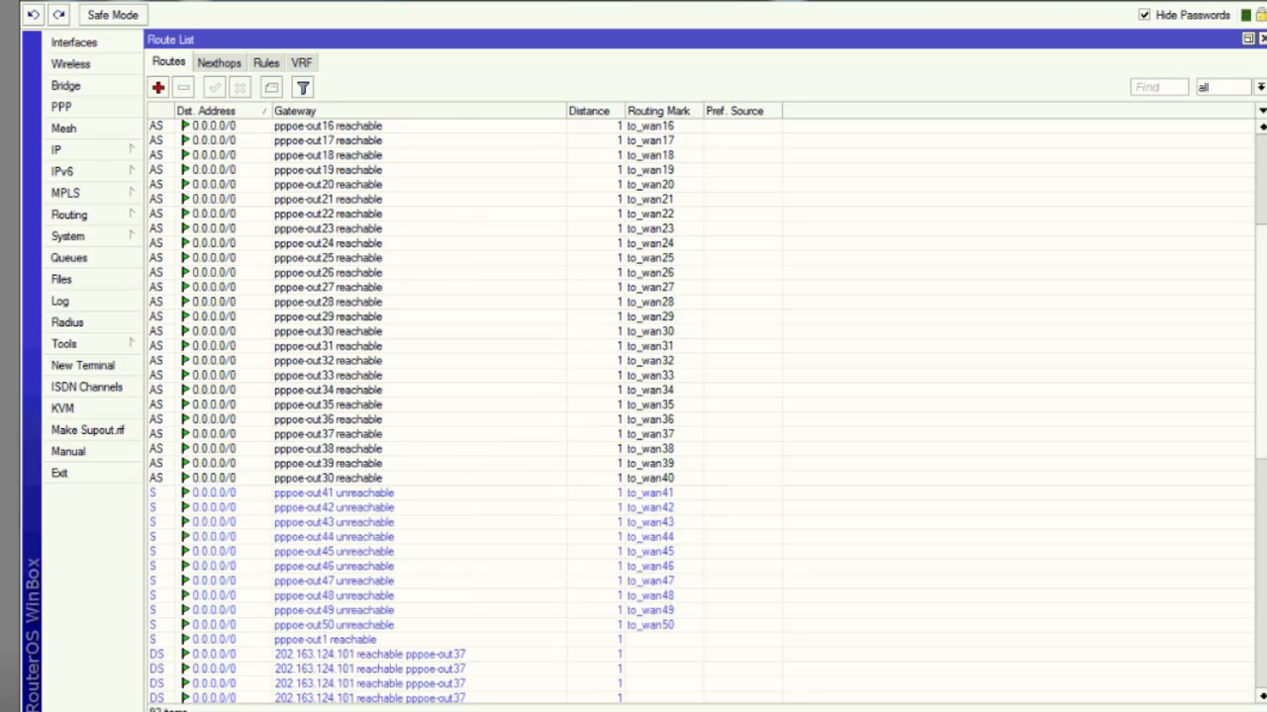
left_click(669, 483)
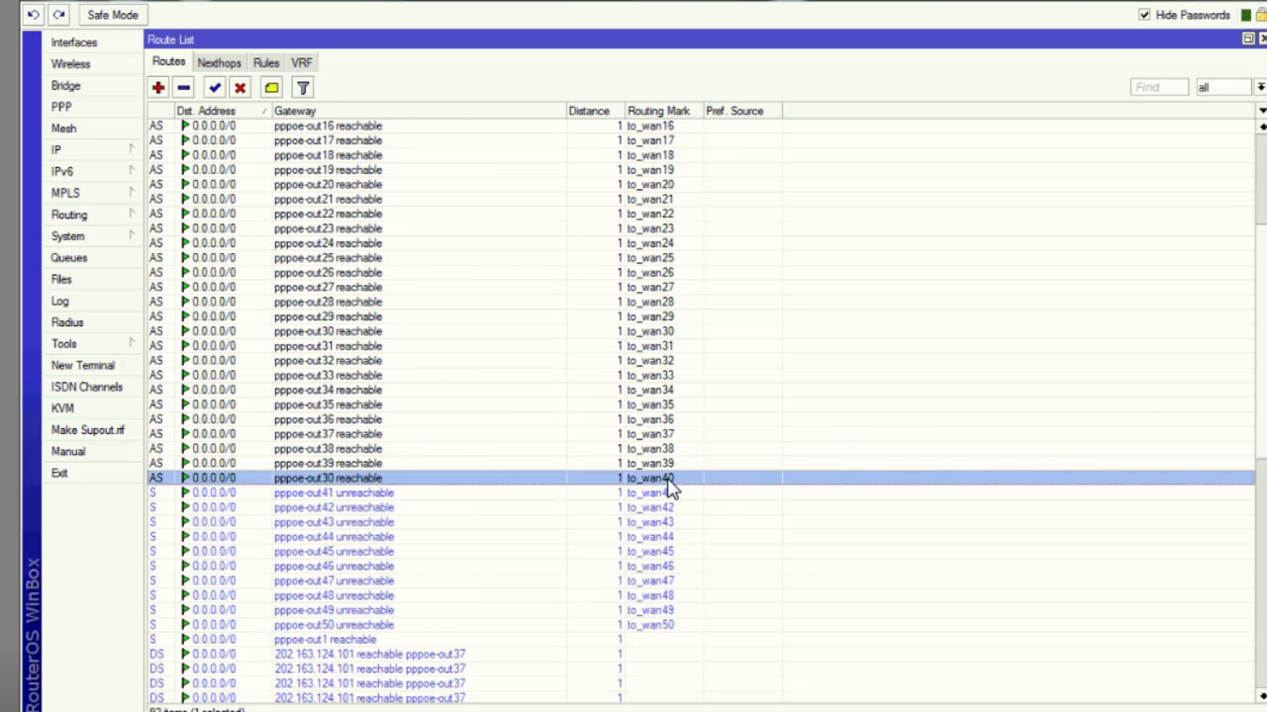
left_click(666, 495)
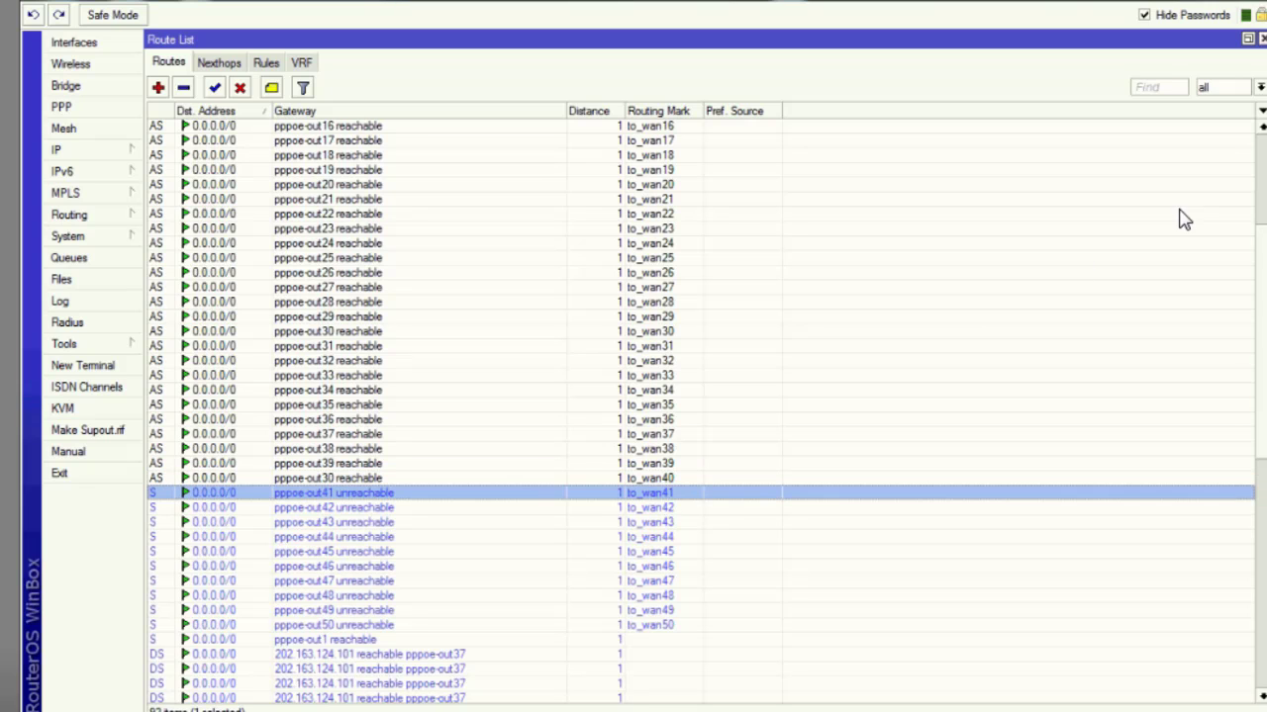
Close the route, firewall and interface windows, then open PPP and scroll down to pppoe-out40–50.
left_click(1262, 40)
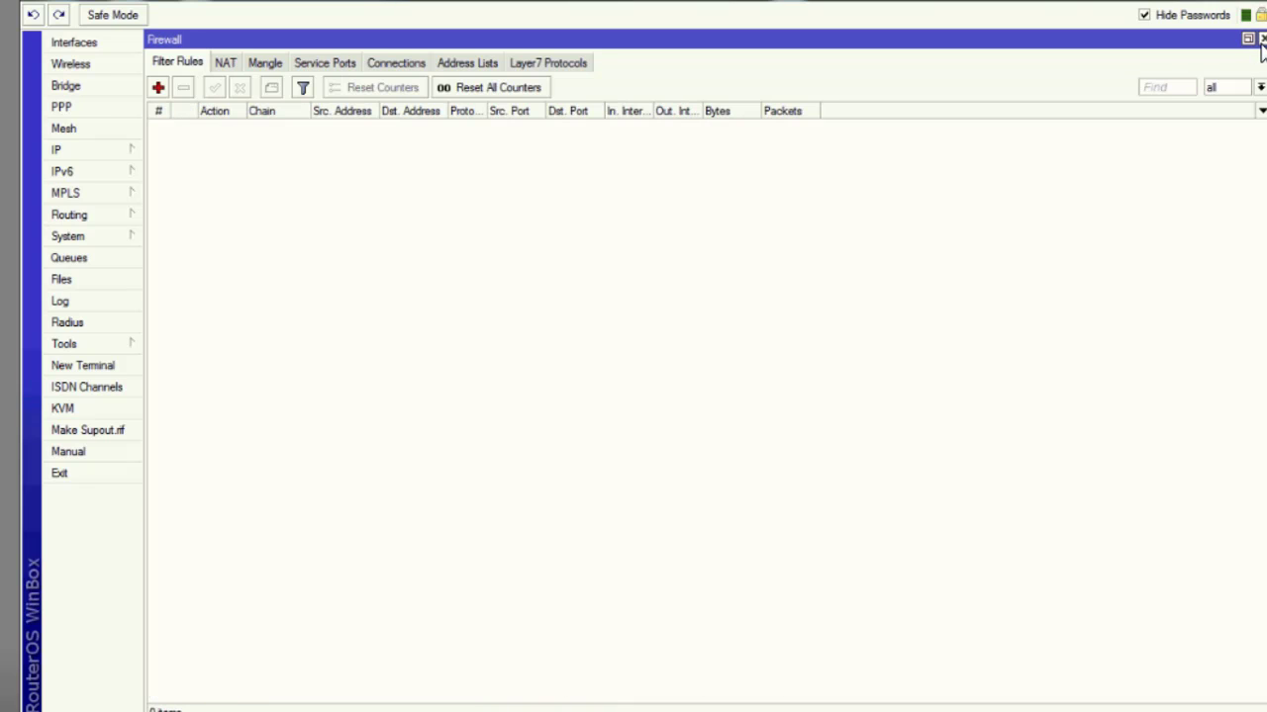
left_click(1262, 40)
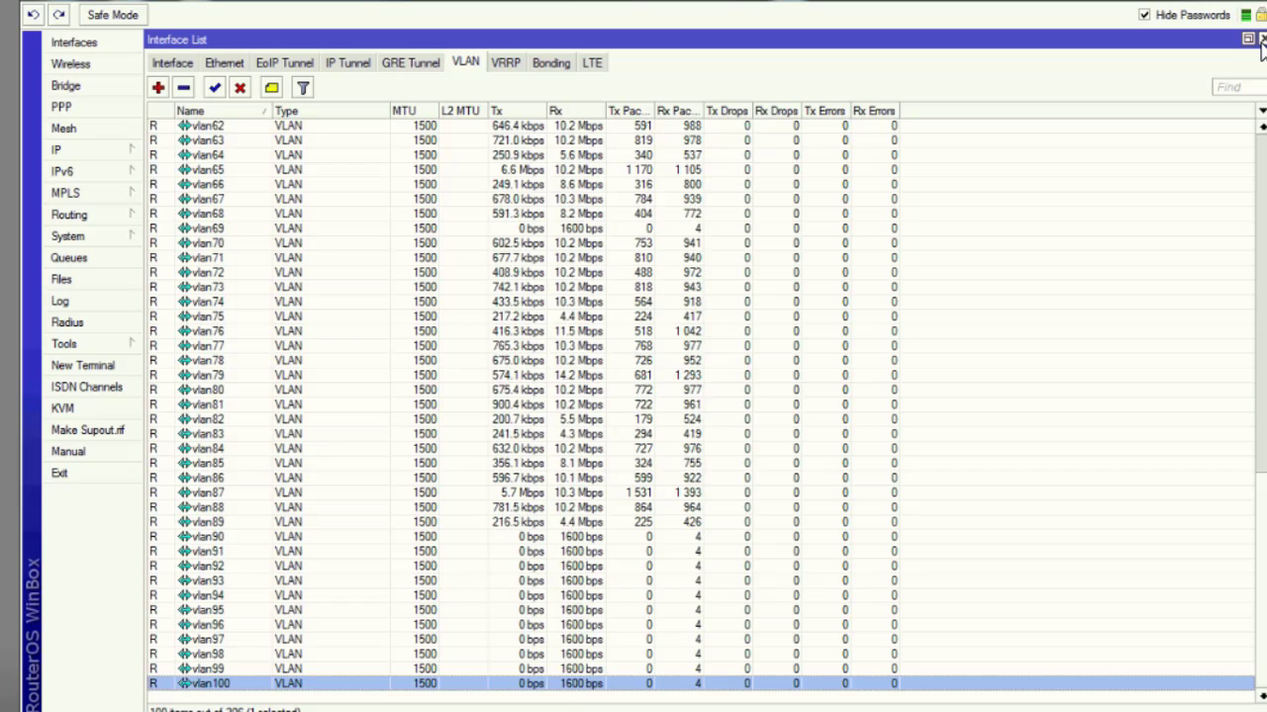
left_click(1262, 39)
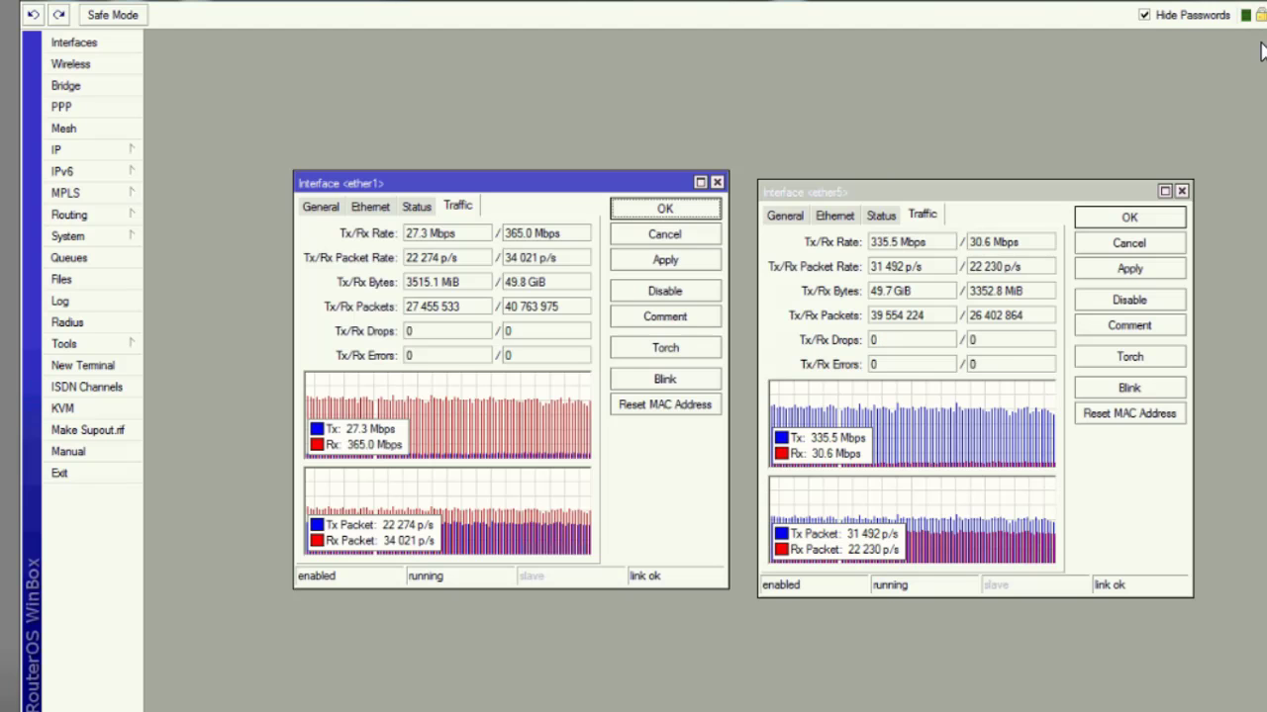
left_click(54, 106)
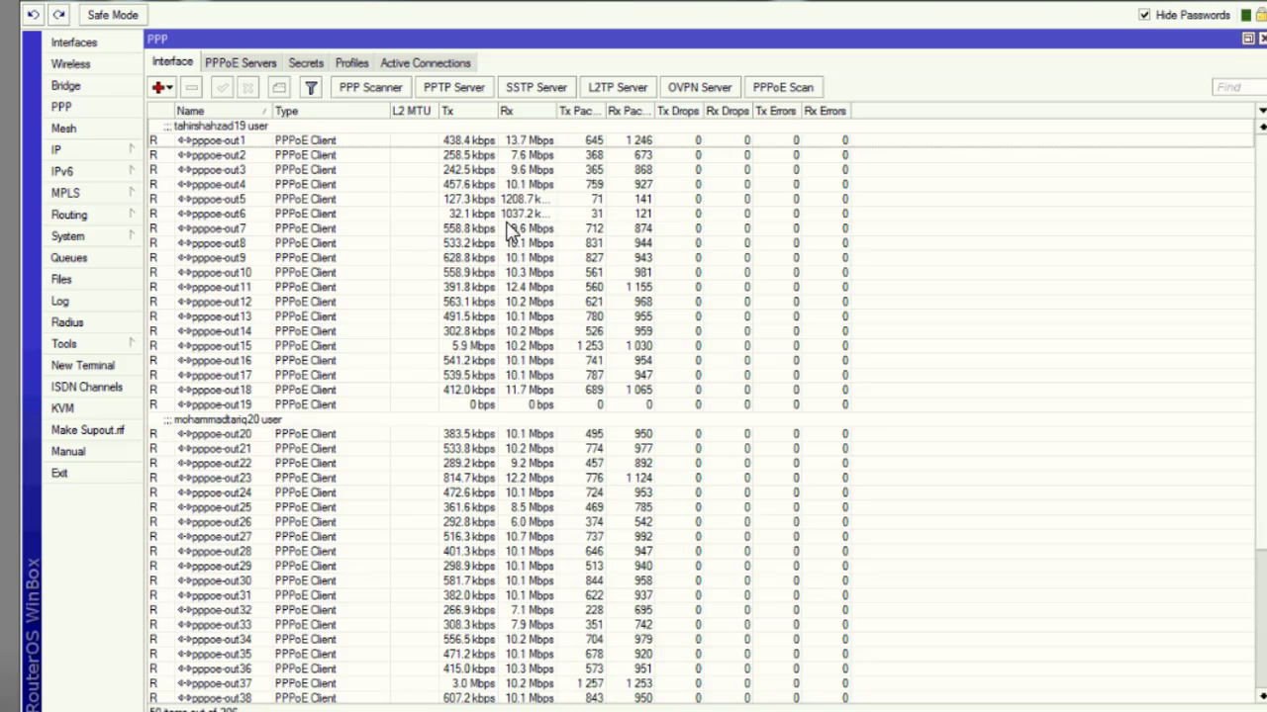
left_click_drag(1263, 398, 1262, 695)
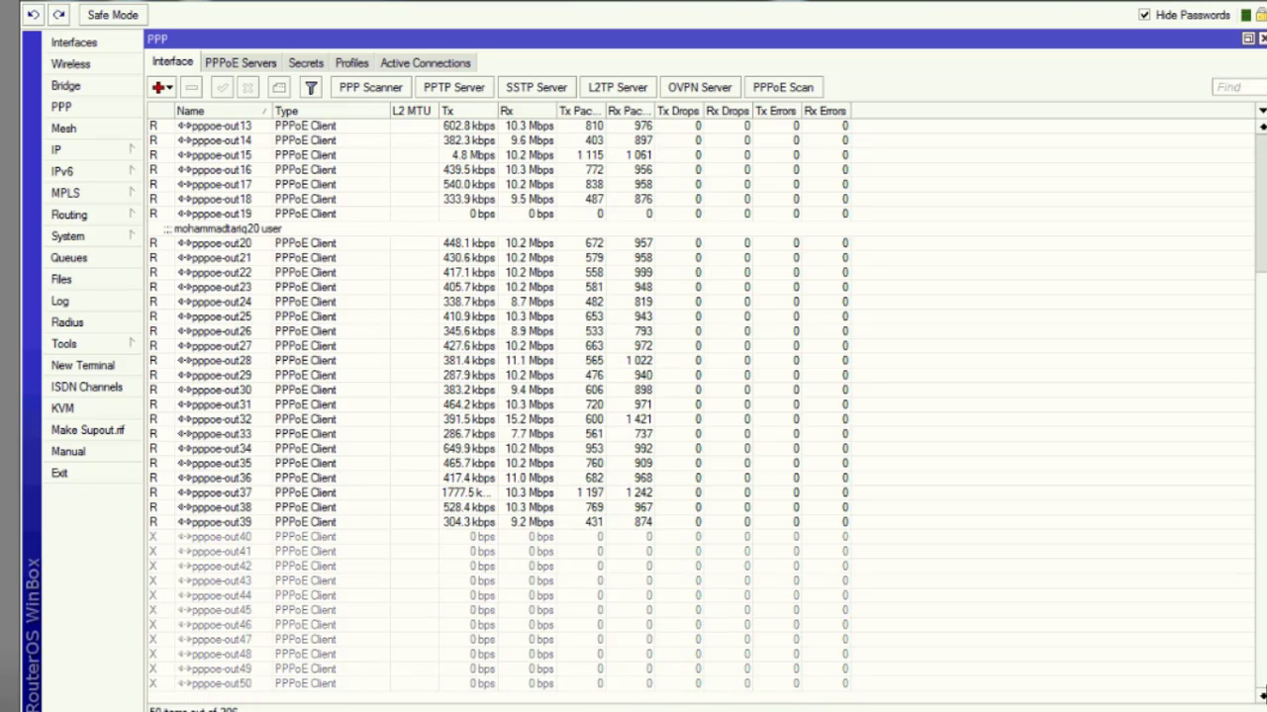
In pppoe-out40's Dial Out tab, enter a new user name and password, then confirm with OK.
double_click(255, 542)
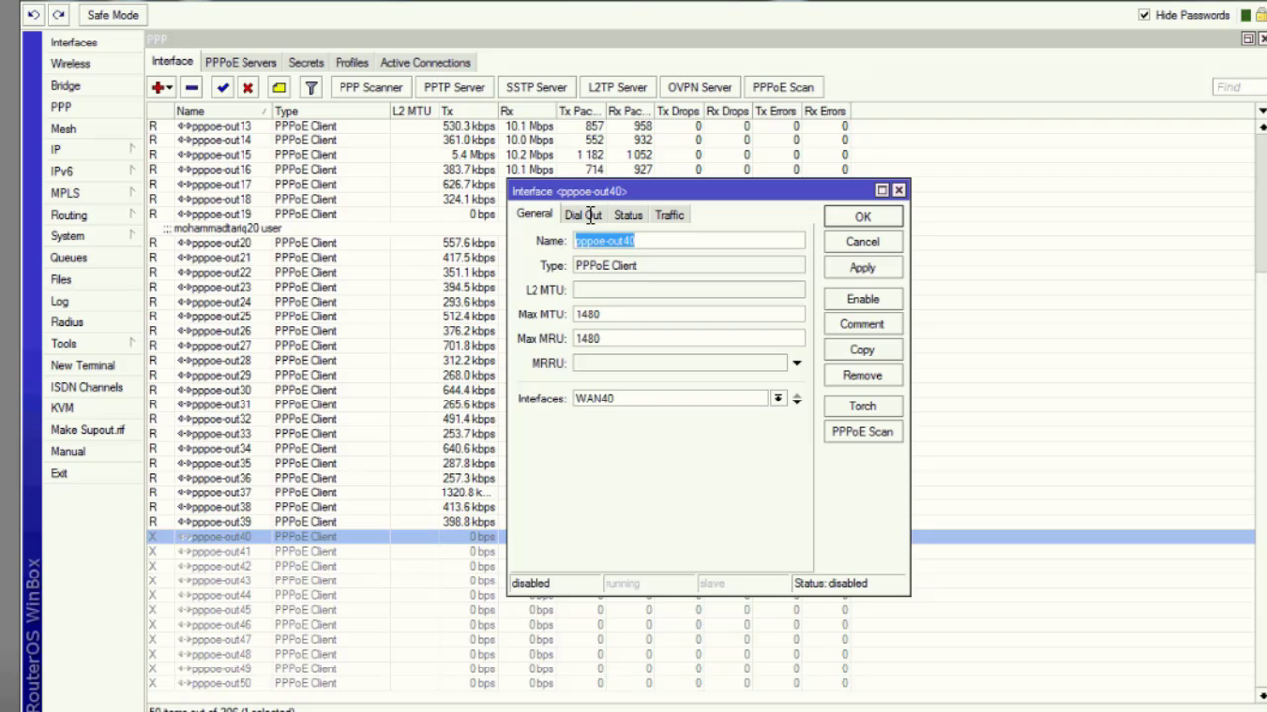
left_click(586, 215)
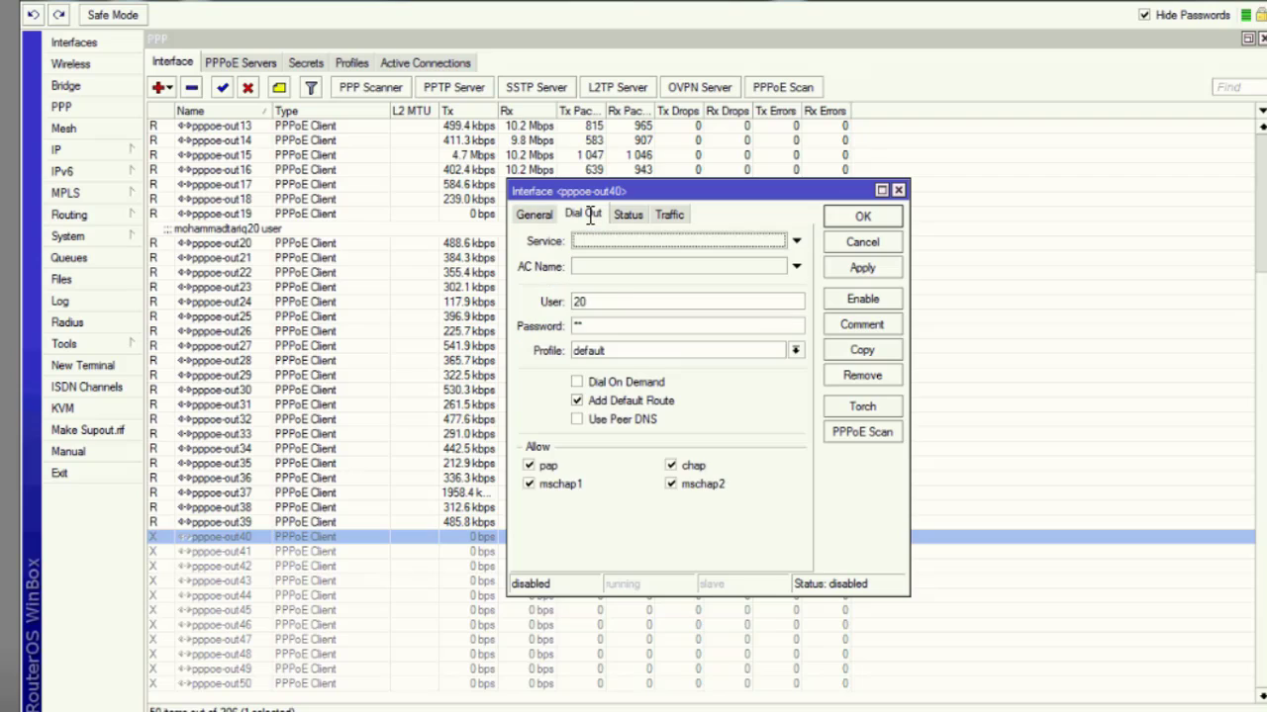
left_click(598, 303)
double_click(599, 303)
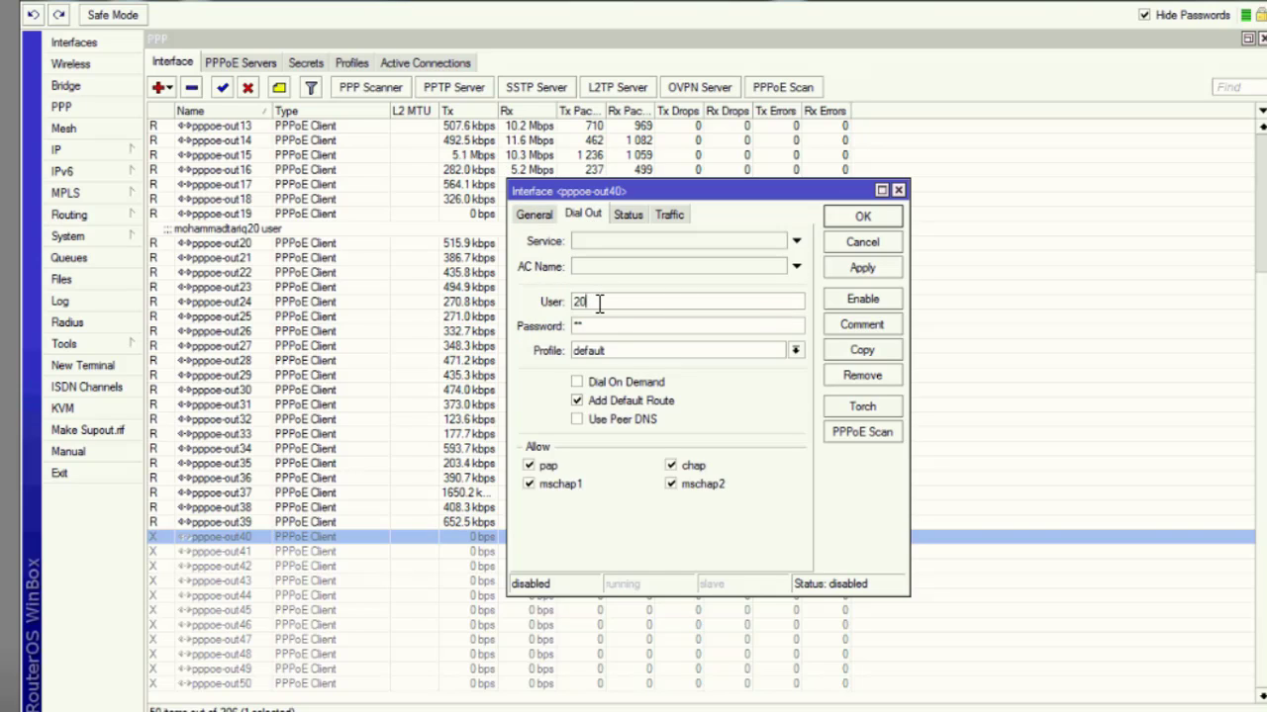
type("41")
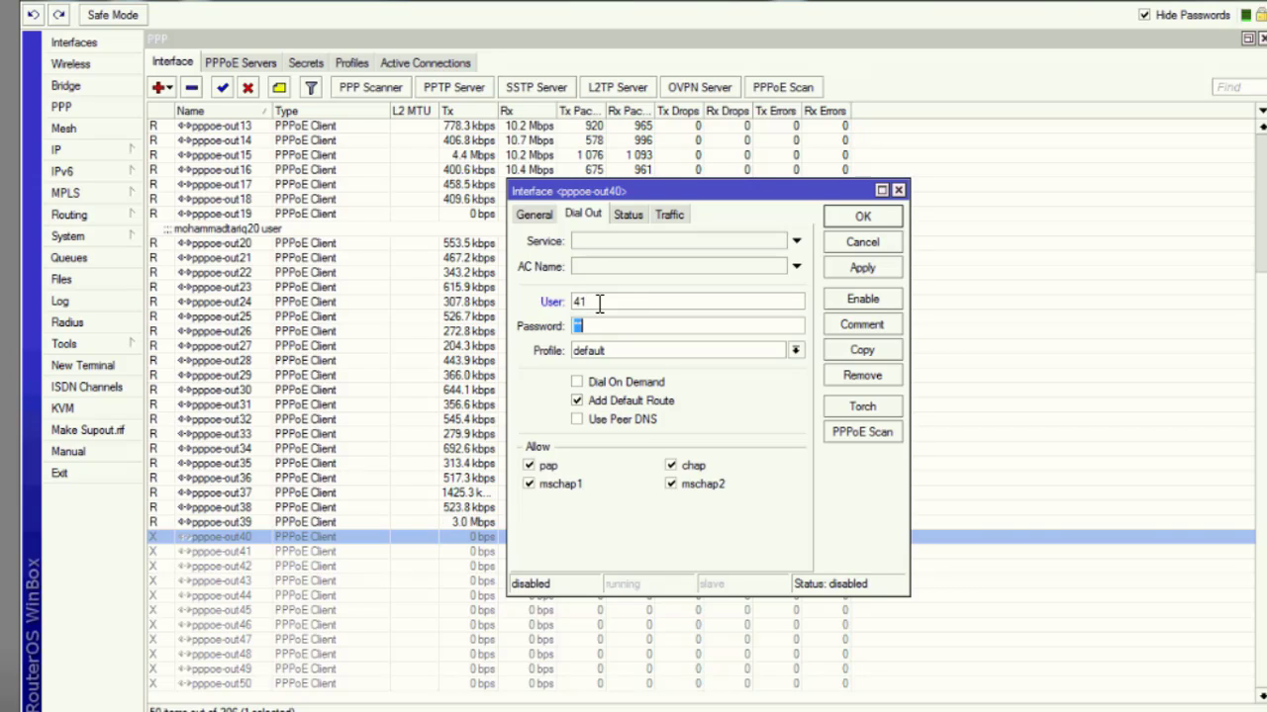
key("BackSpace")
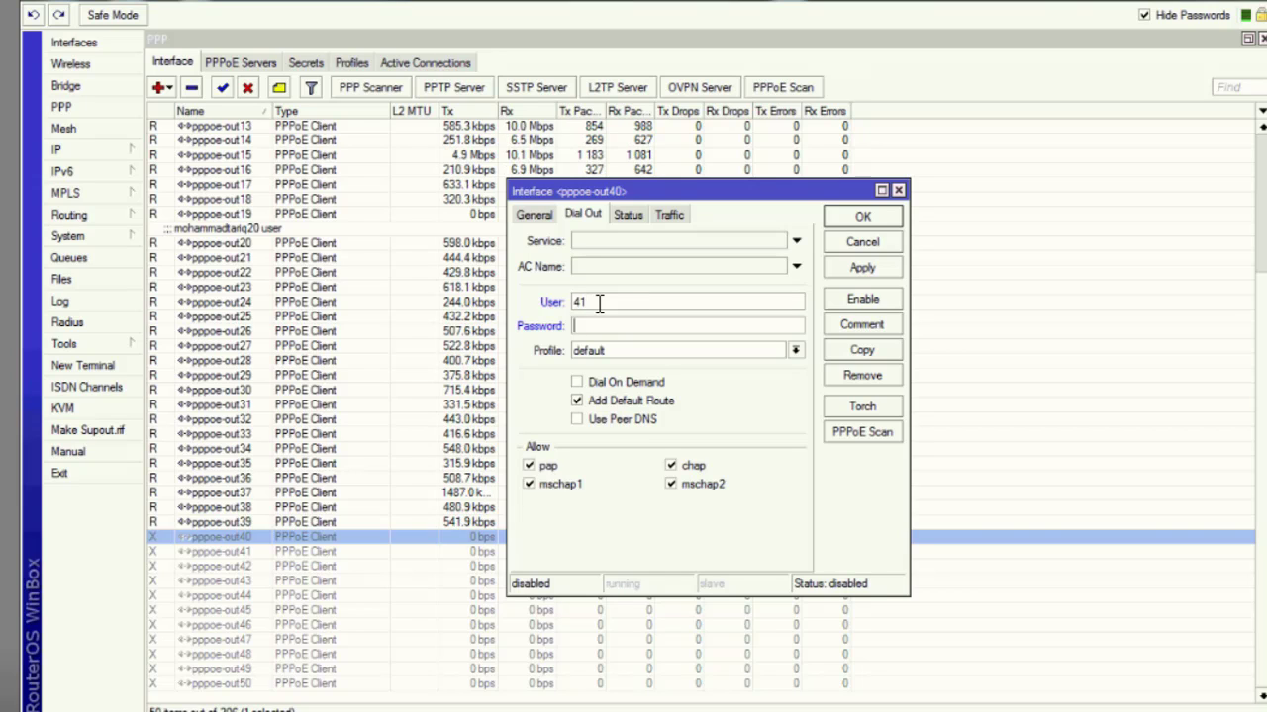
type("41")
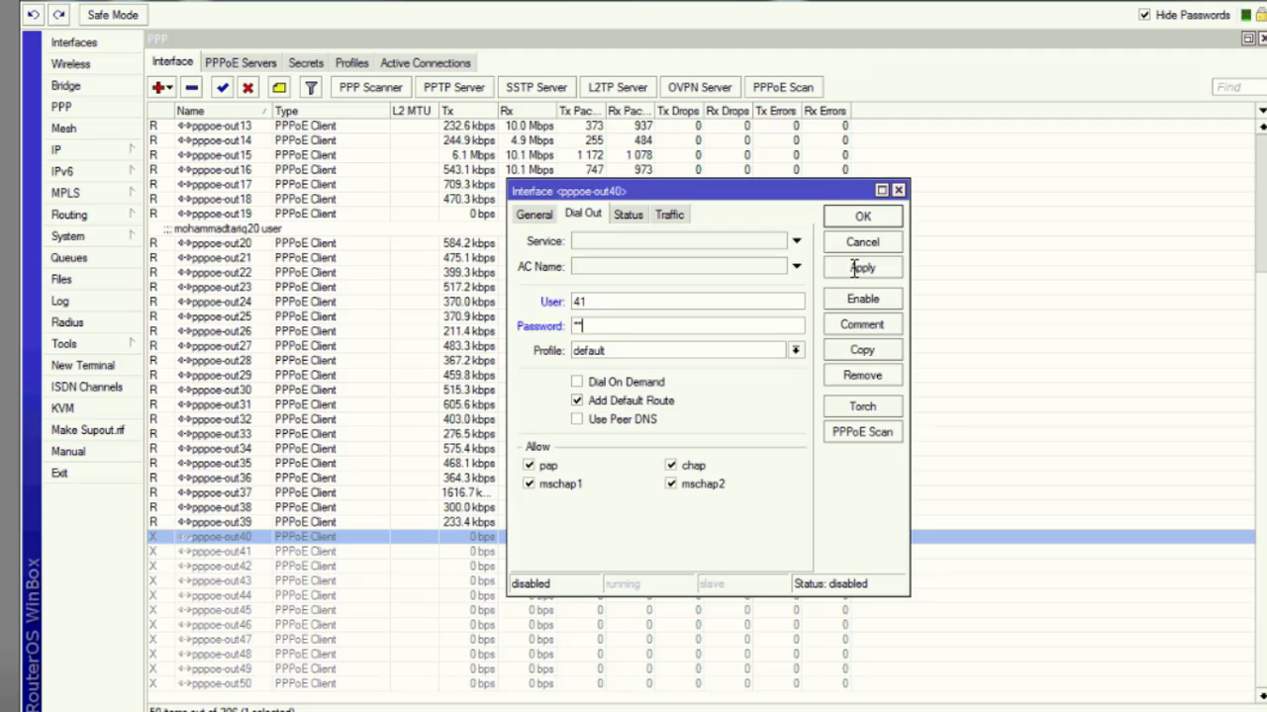
left_click(862, 216)
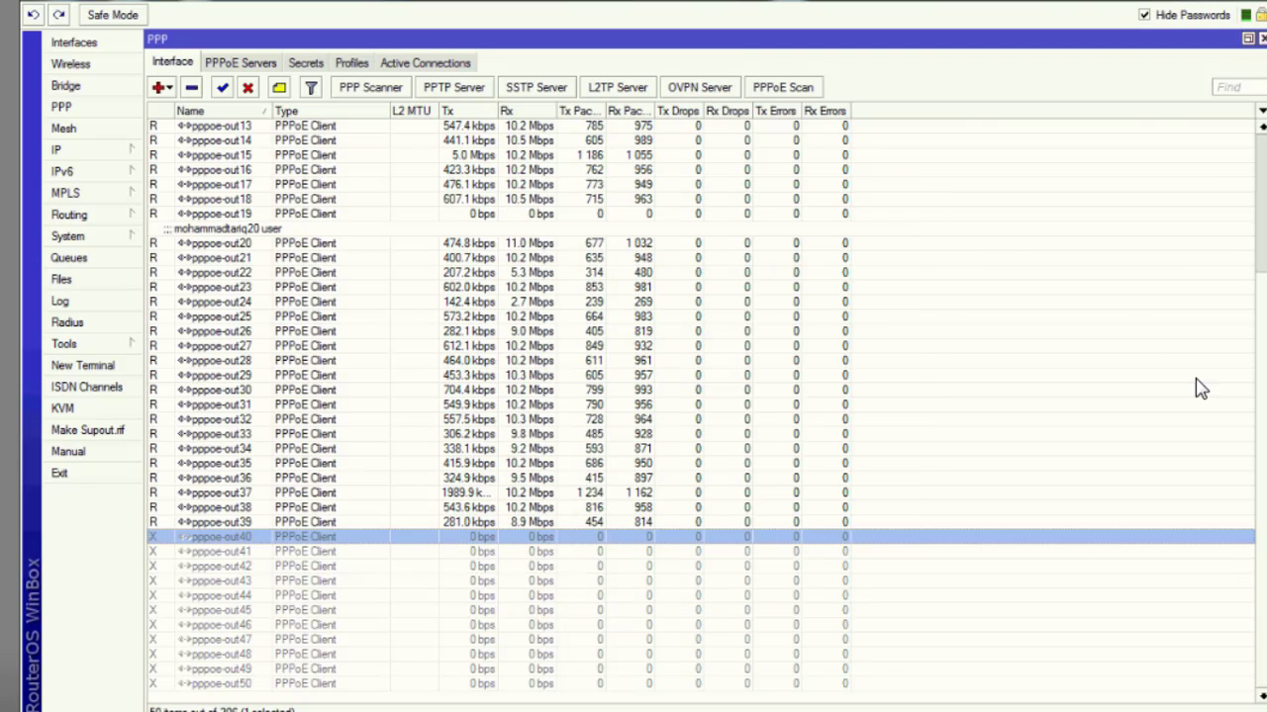
scroll(692, 396, "up", 5)
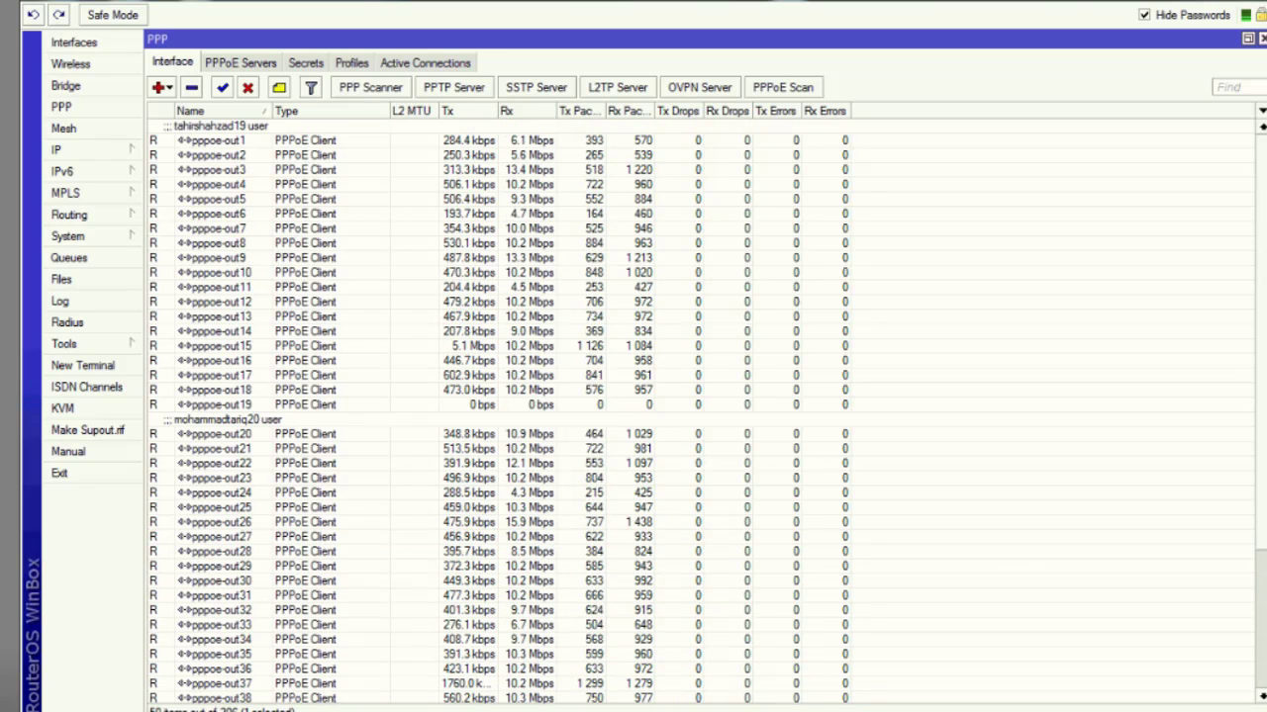
Close the PPP window and select ether5's 398.7 Mbps transmit and ether1's 387.7 Mbps receive rates.
left_click(1261, 38)
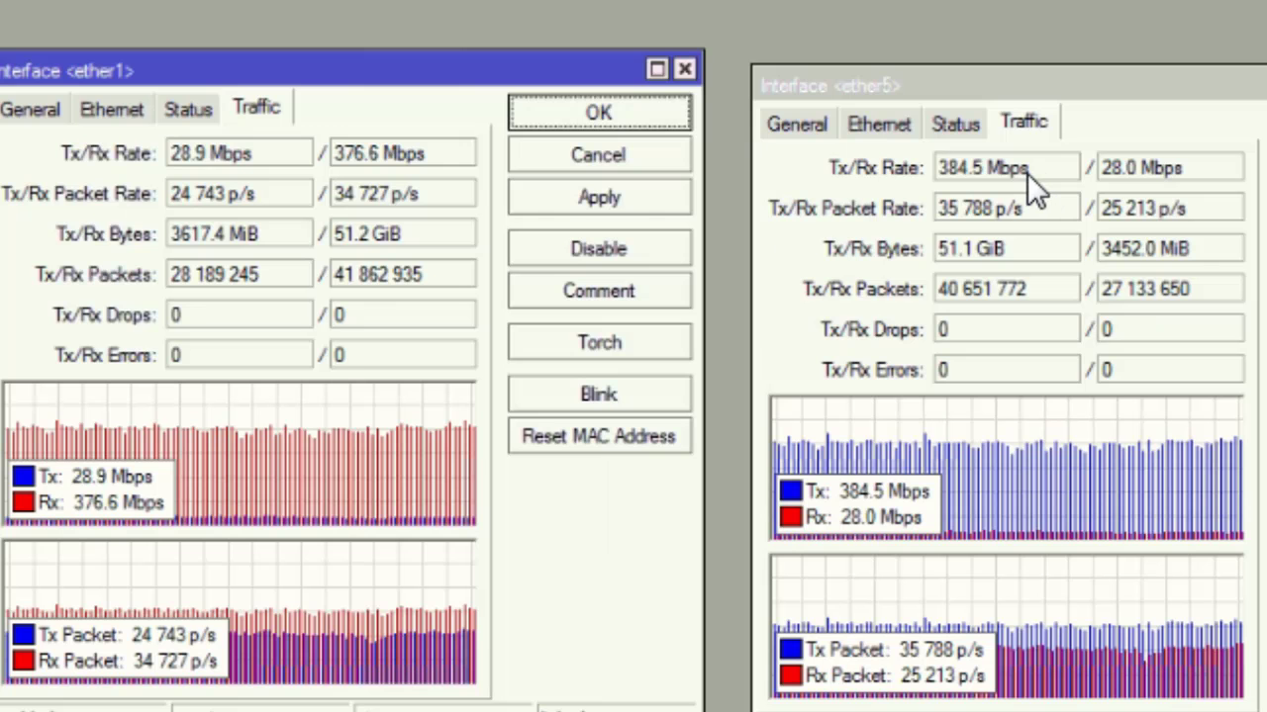
double_click(916, 244)
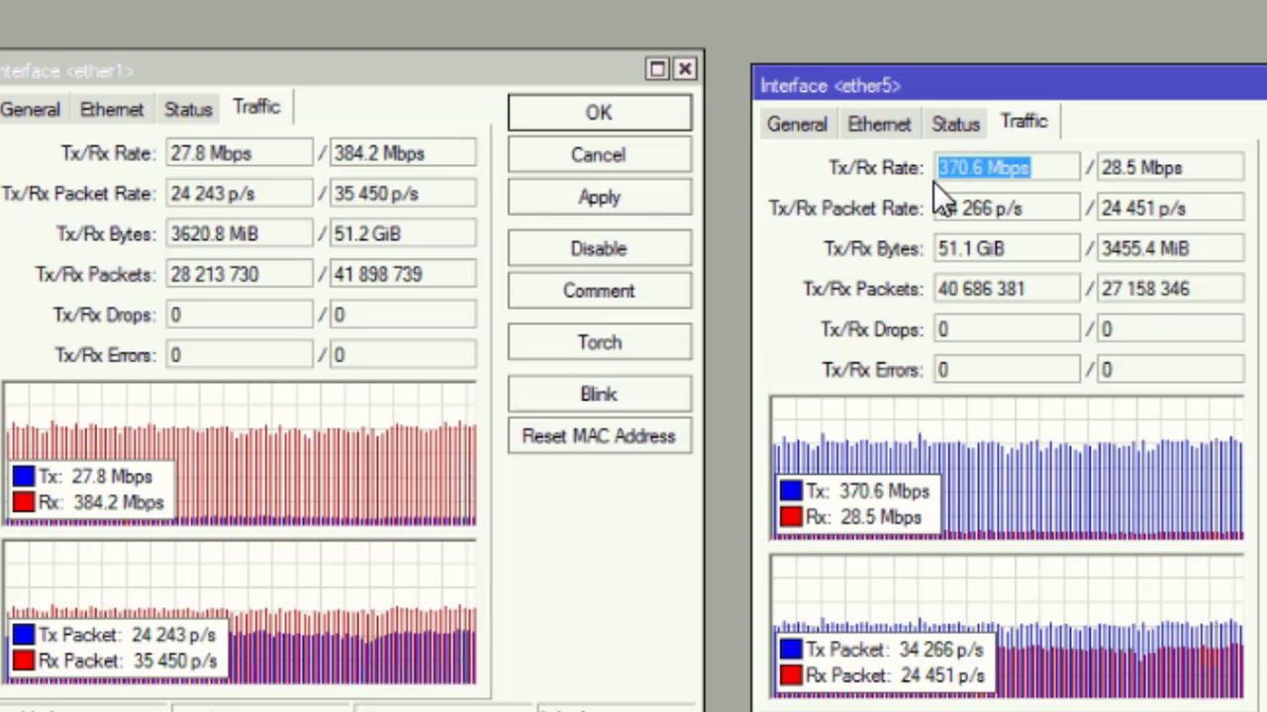
left_click_drag(465, 157, 328, 164)
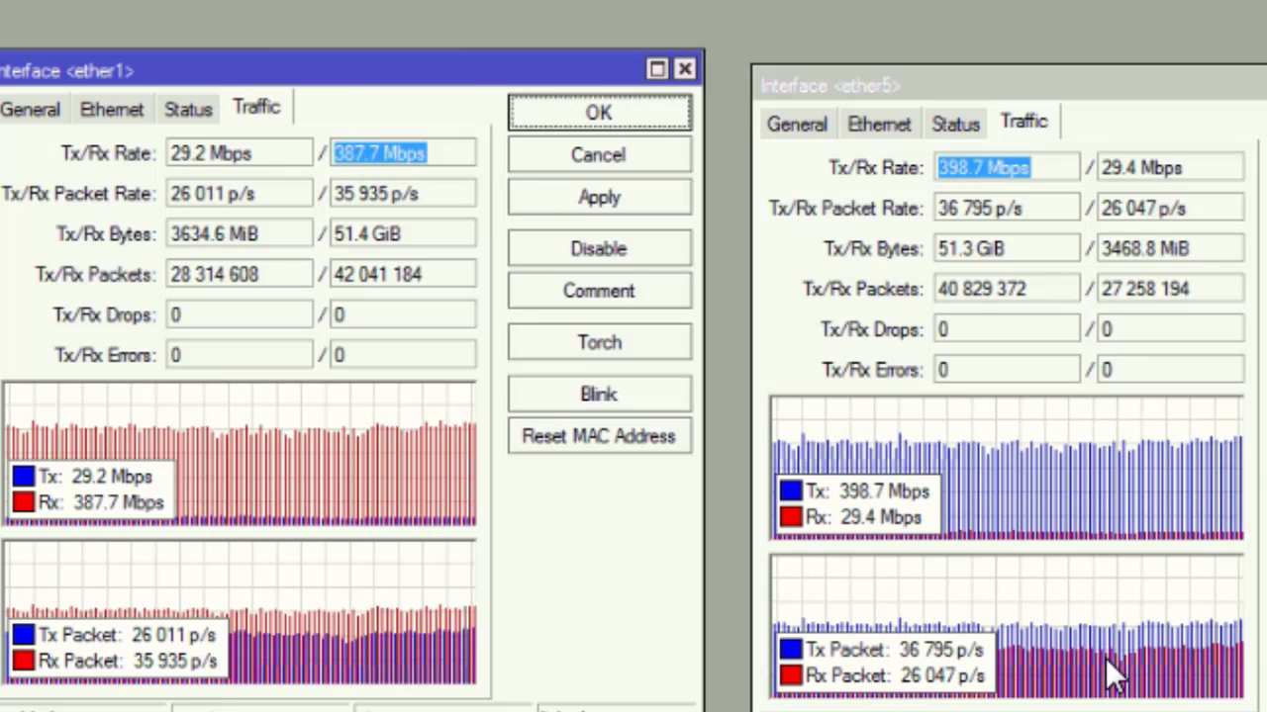